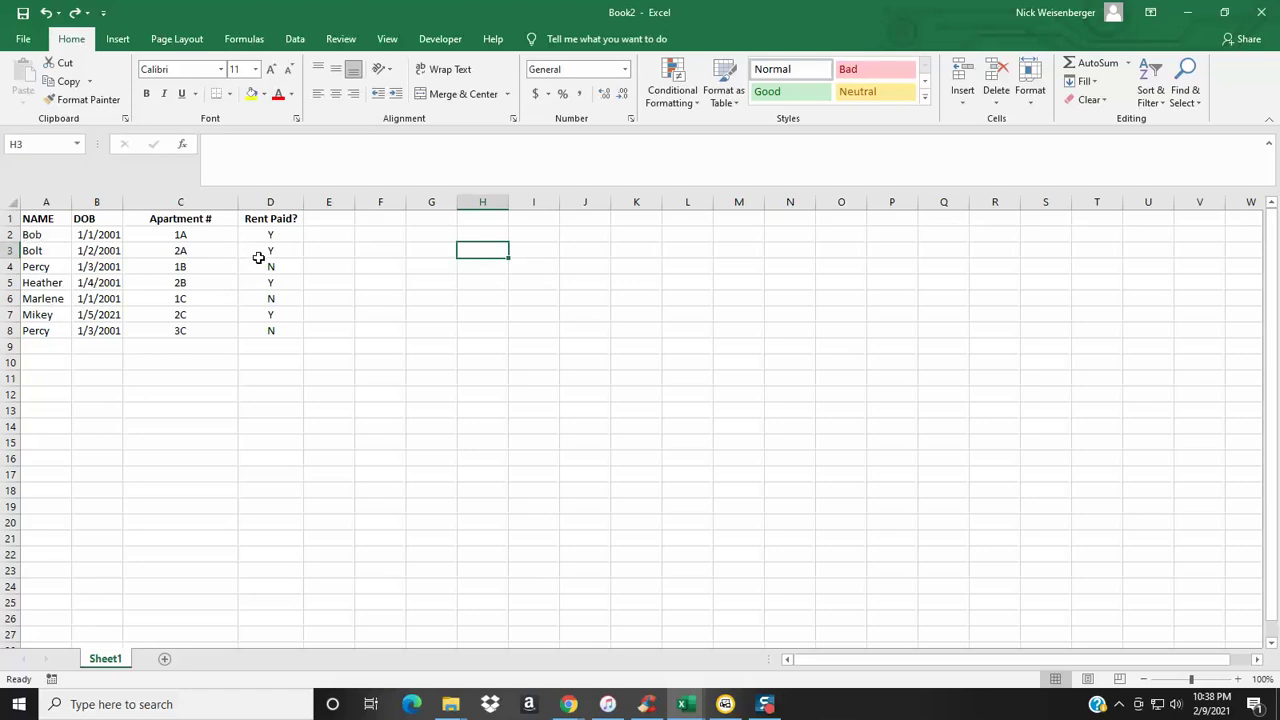
- Apply Font strikethrough from Format Cells to Bob's row, A2:D2
{"action": "left_click", "coordinate": [251, 392]}
{"action": "left_click_drag", "start_coordinate": [37, 266], "coordinate": [258, 238]}
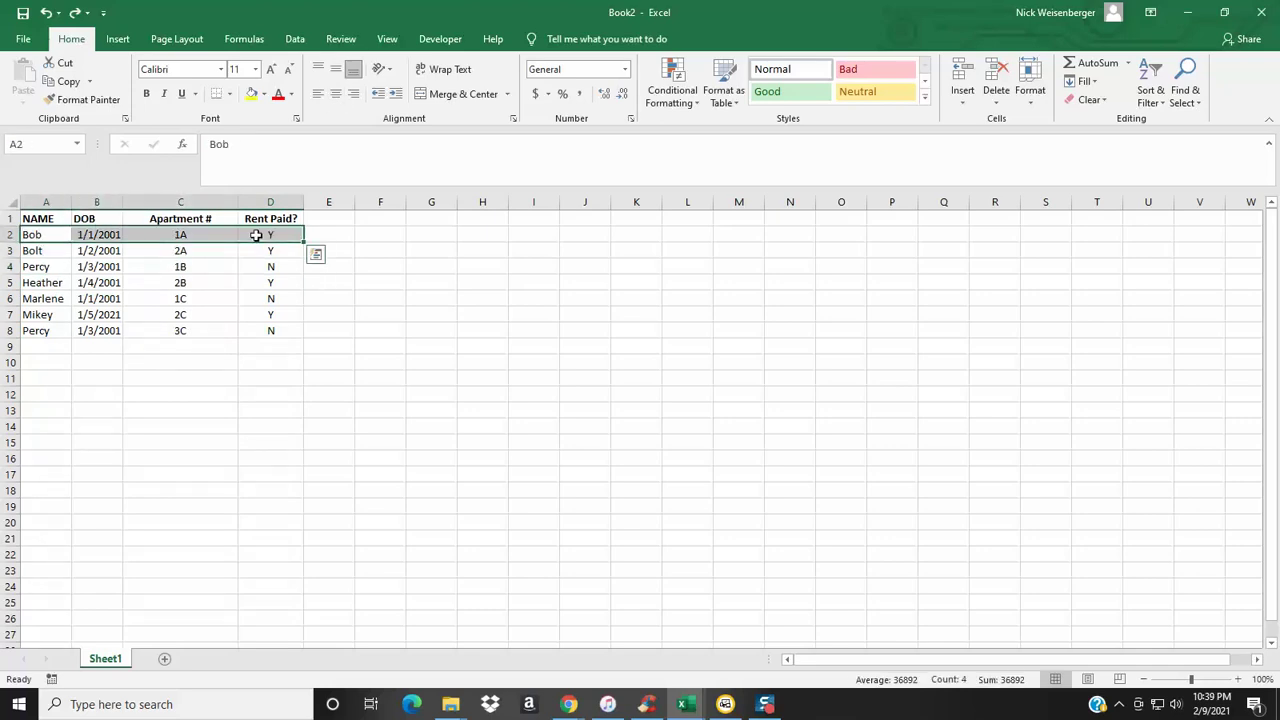
{"action": "right_click", "coordinate": [258, 238]}
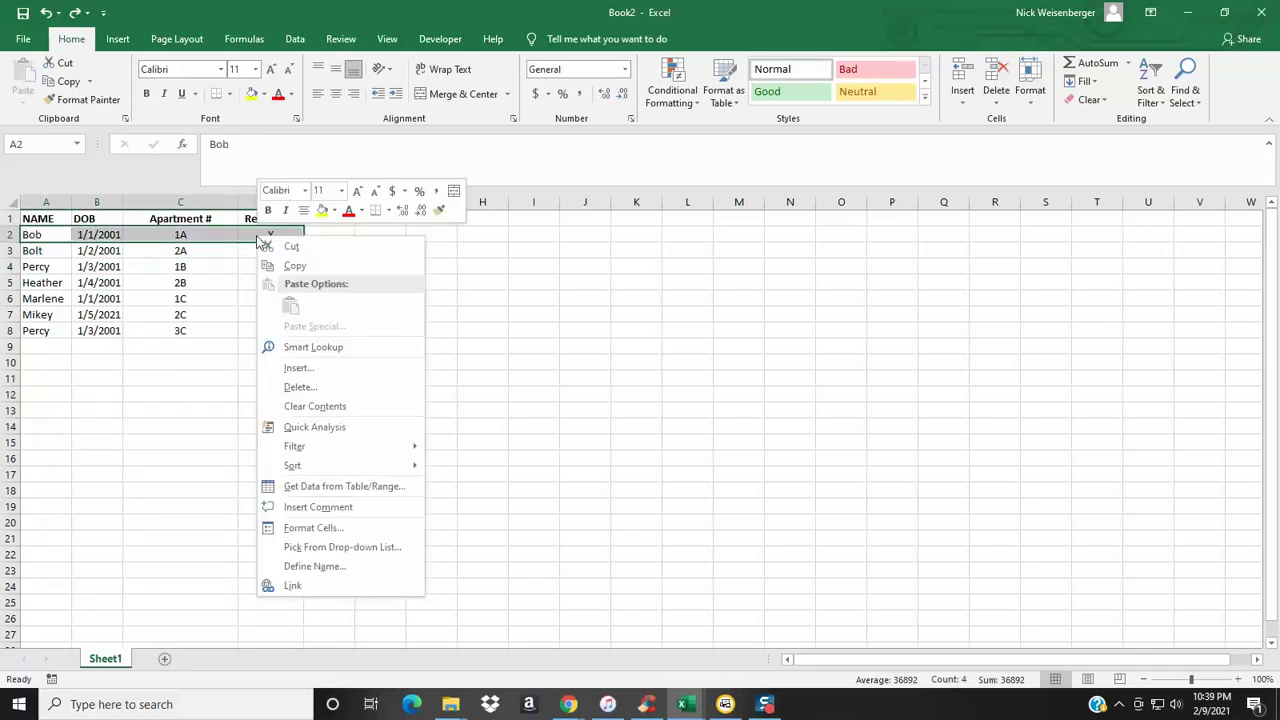
{"action": "left_click", "coordinate": [308, 527]}
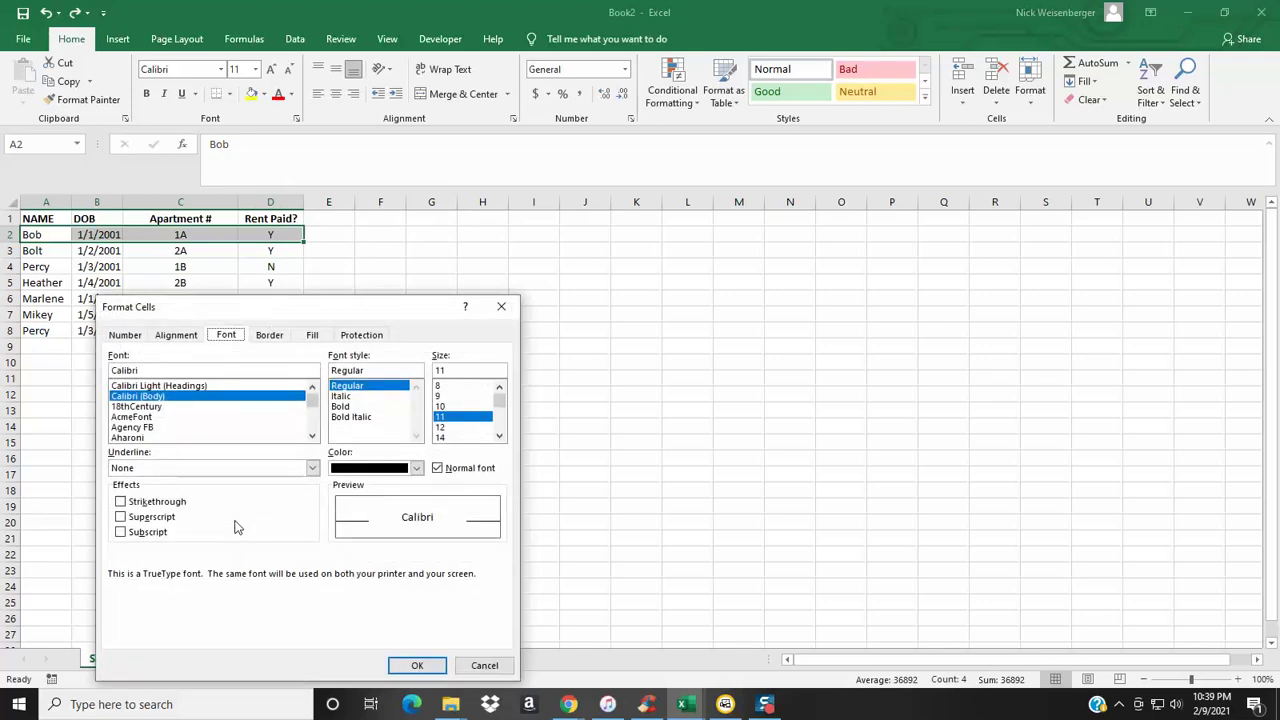
{"action": "left_click_drag", "start_coordinate": [301, 307], "coordinate": [412, 278]}
{"action": "left_click", "coordinate": [238, 307]}
{"action": "left_click", "coordinate": [340, 307]}
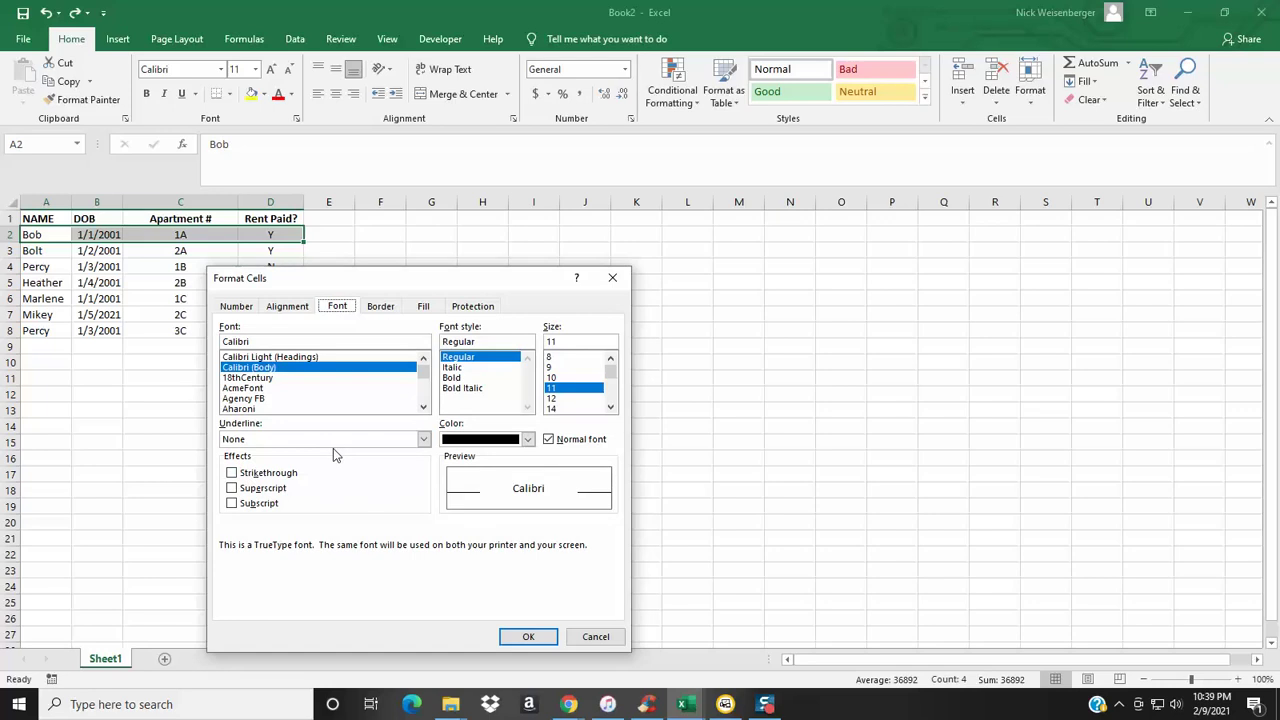
{"action": "left_click", "coordinate": [266, 473]}
{"action": "left_click", "coordinate": [516, 637]}
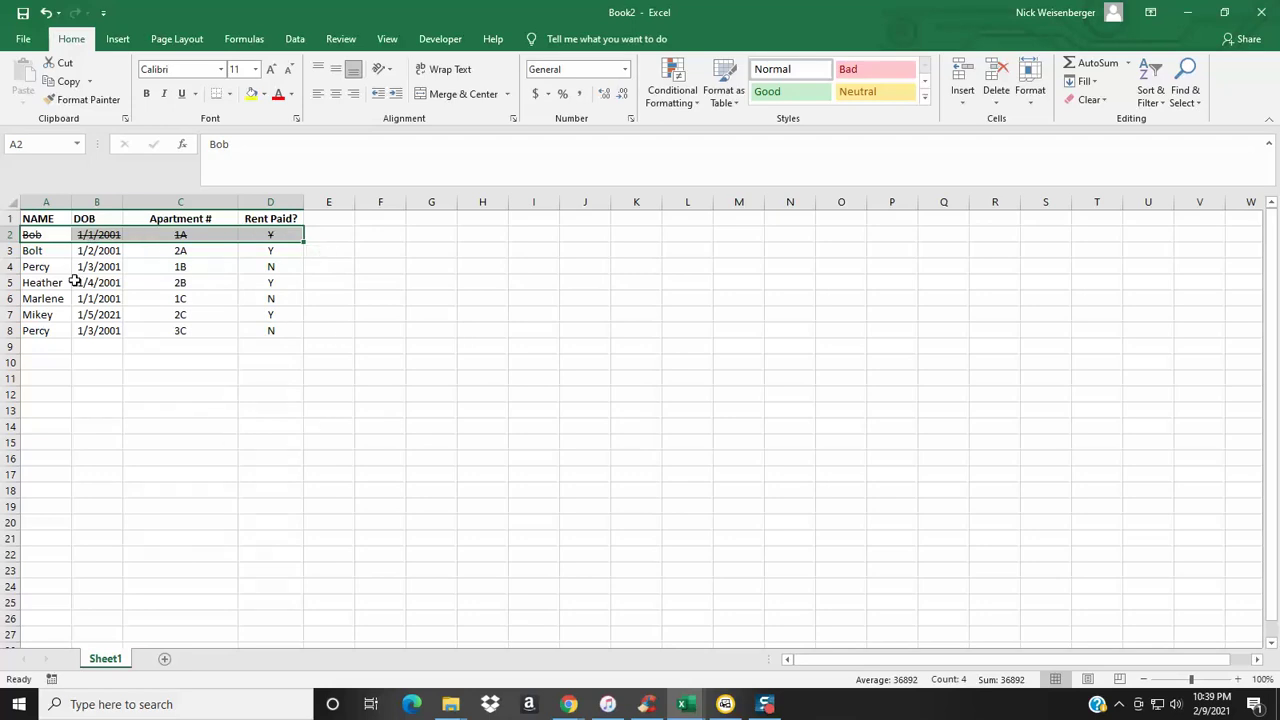
- Toggle strikethrough with Ctrl+5 on Bolt's and Heather's rows, then select the table A2:D8
{"action": "left_click_drag", "start_coordinate": [43, 251], "coordinate": [254, 254]}
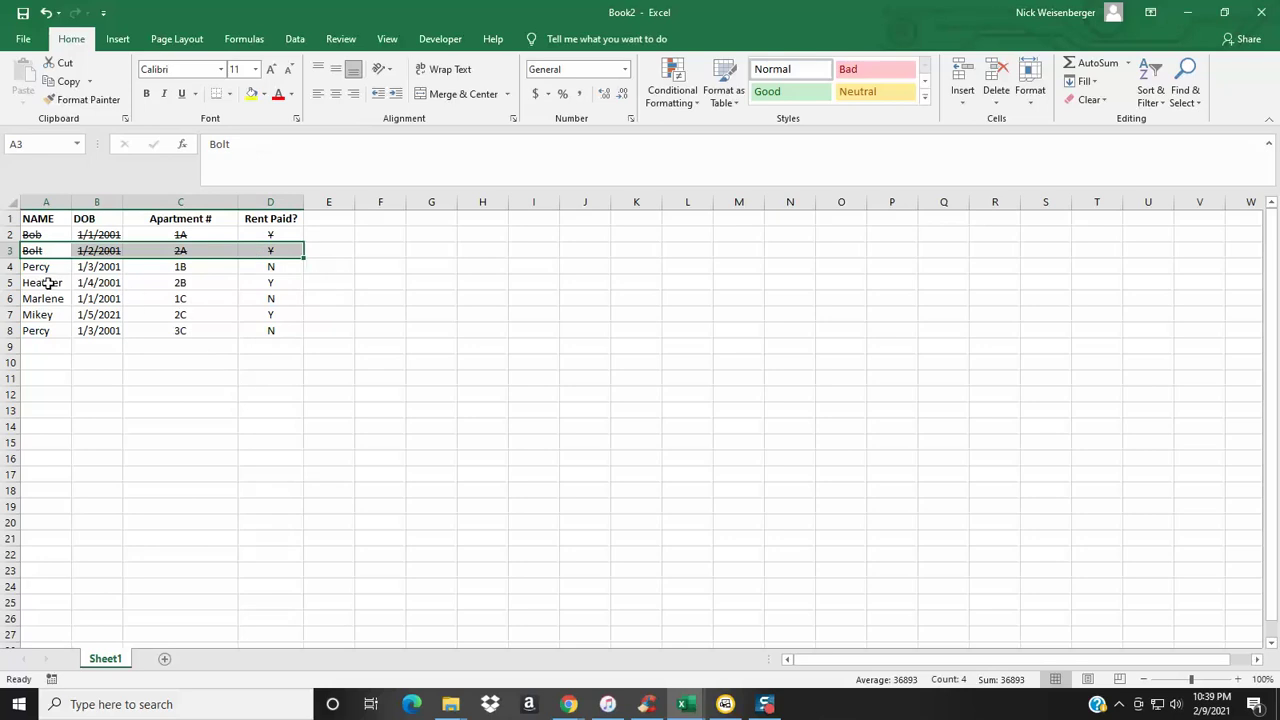
{"action": "left_click_drag", "start_coordinate": [49, 283], "coordinate": [254, 277]}
{"action": "key", "text": "ctrl+5"}
{"action": "left_click", "coordinate": [272, 390]}
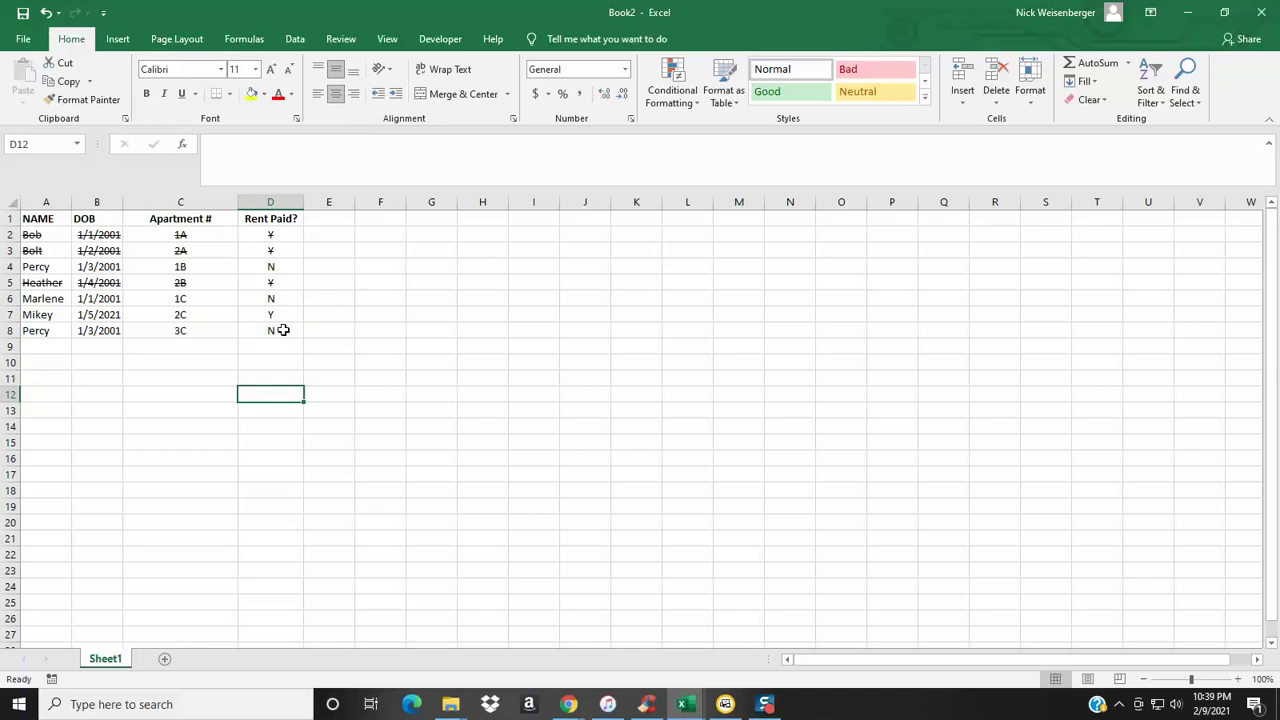
{"action": "left_click_drag", "start_coordinate": [283, 330], "coordinate": [22, 234]}
- Undo the strikethrough on Heather's, Bolt's and Bob's rows
{"action": "left_click", "coordinate": [45, 13]}
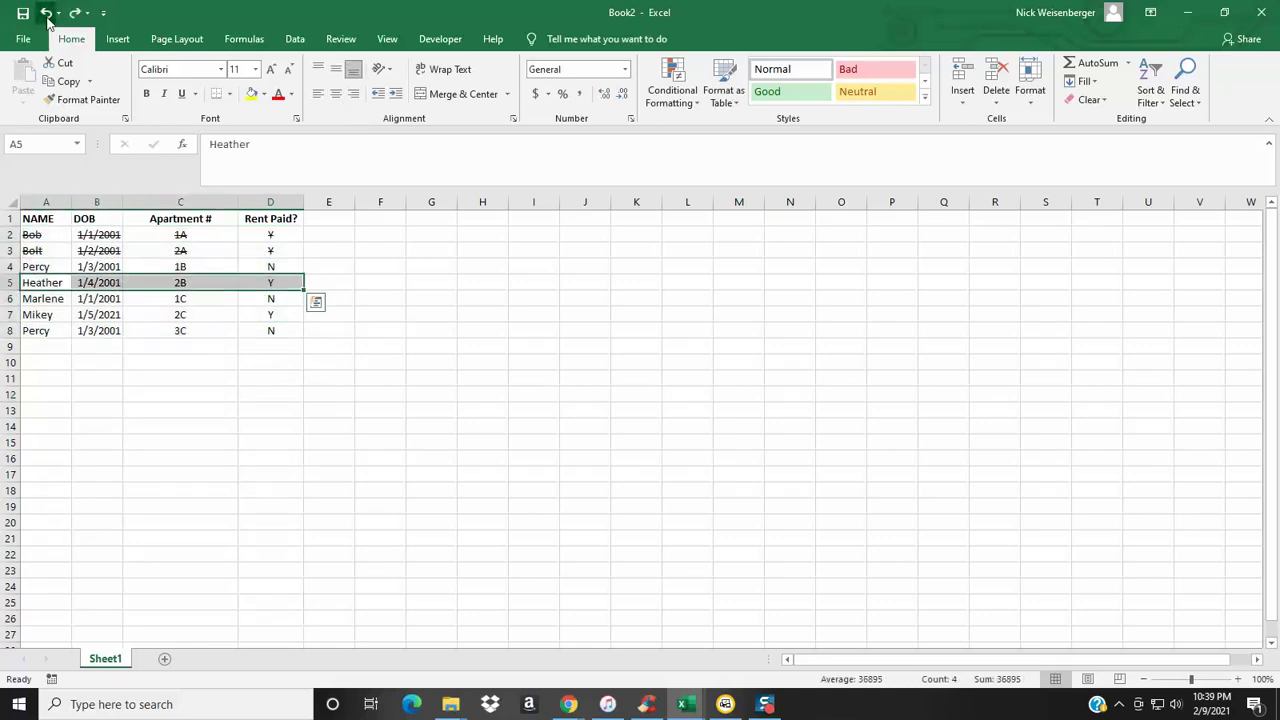
{"action": "left_click", "coordinate": [45, 13]}
{"action": "left_click", "coordinate": [45, 13]}
- Select the tenant data range A2:D8
{"action": "left_click", "coordinate": [252, 410]}
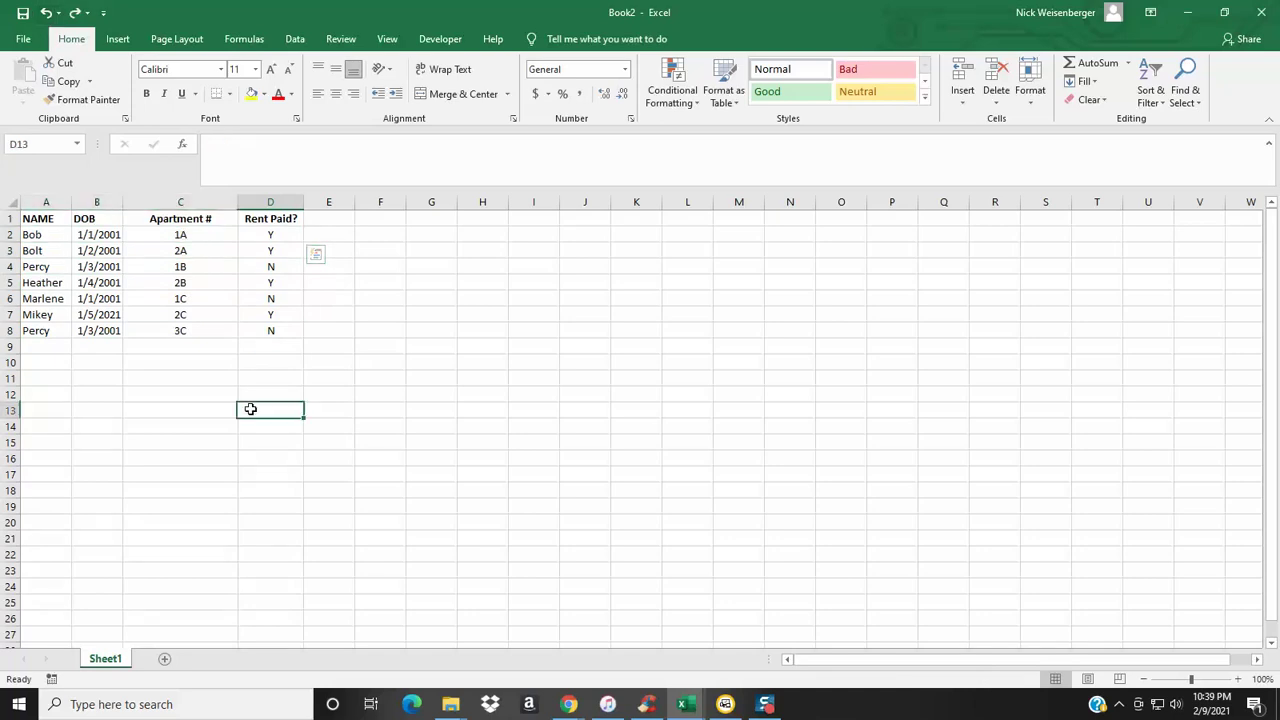
{"action": "left_click_drag", "start_coordinate": [285, 232], "coordinate": [289, 328]}
{"action": "left_click", "coordinate": [380, 346]}
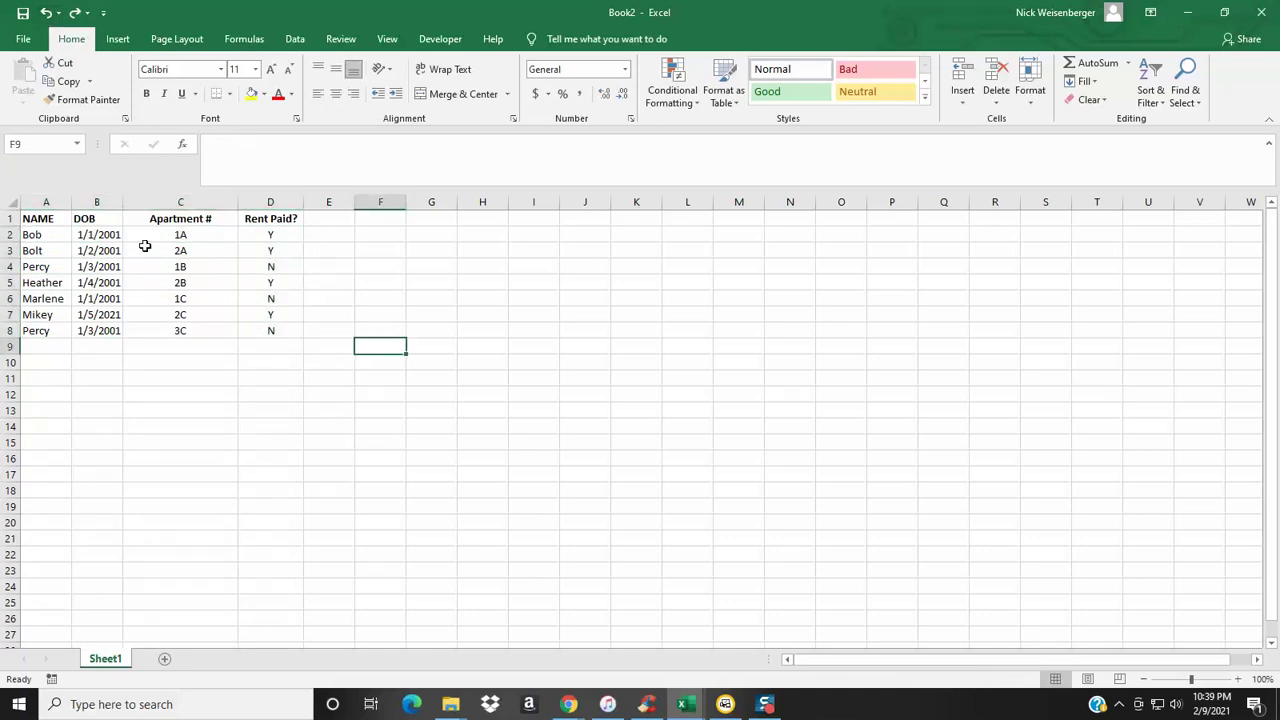
{"action": "left_click_drag", "start_coordinate": [68, 237], "coordinate": [263, 324]}
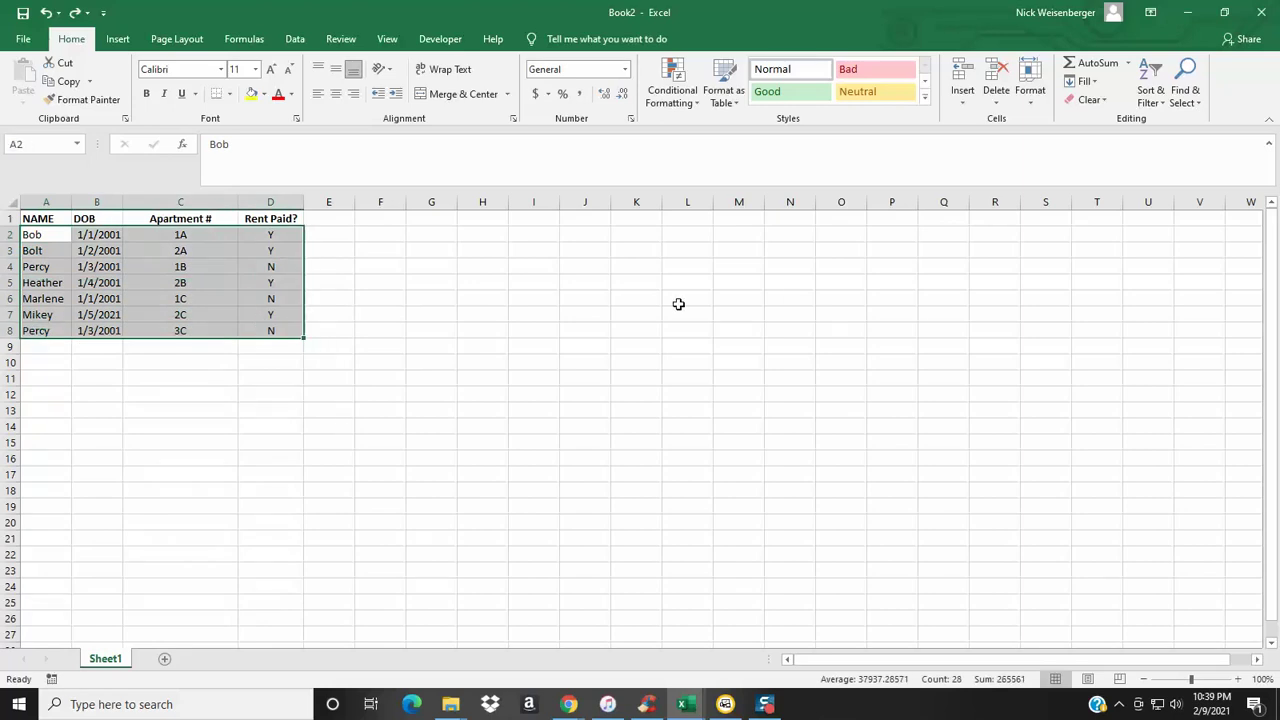
- Create a new formula-based conditional formatting rule with the condition =$D$2="Y"
{"action": "left_click", "coordinate": [673, 100]}
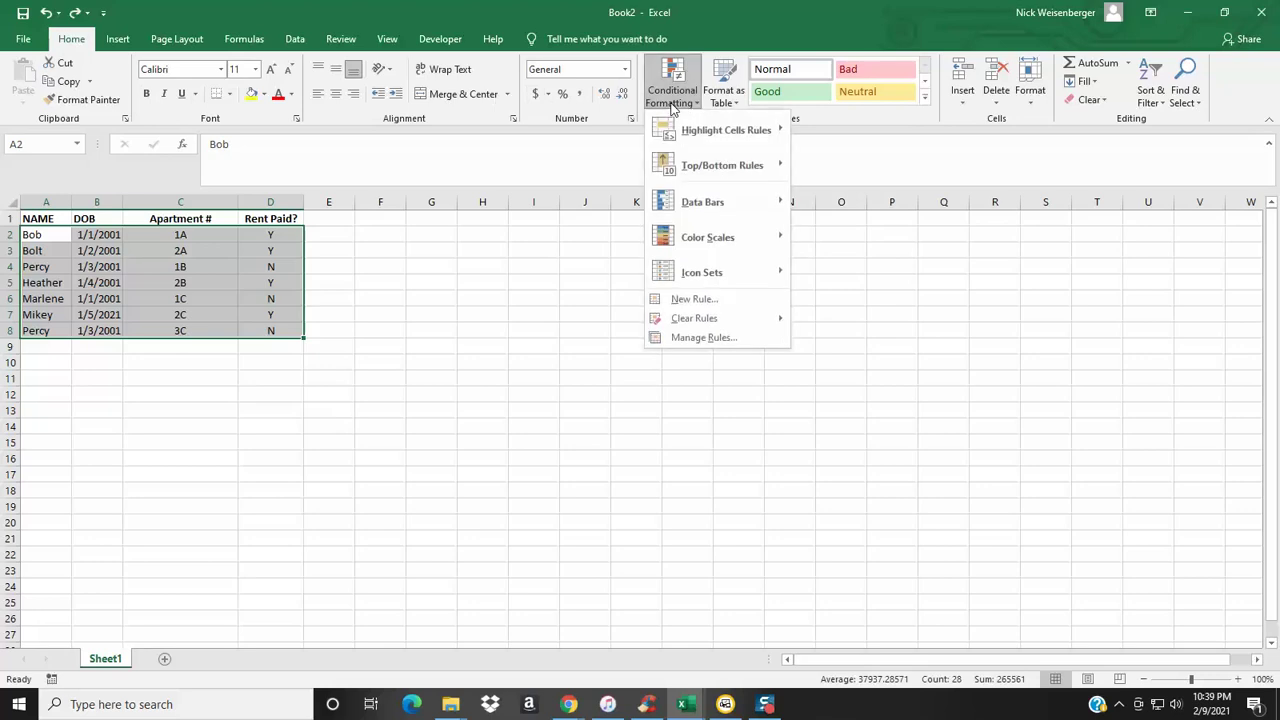
{"action": "left_click", "coordinate": [697, 300]}
{"action": "left_click_drag", "start_coordinate": [529, 249], "coordinate": [659, 245]}
{"action": "left_click", "coordinate": [500, 360]}
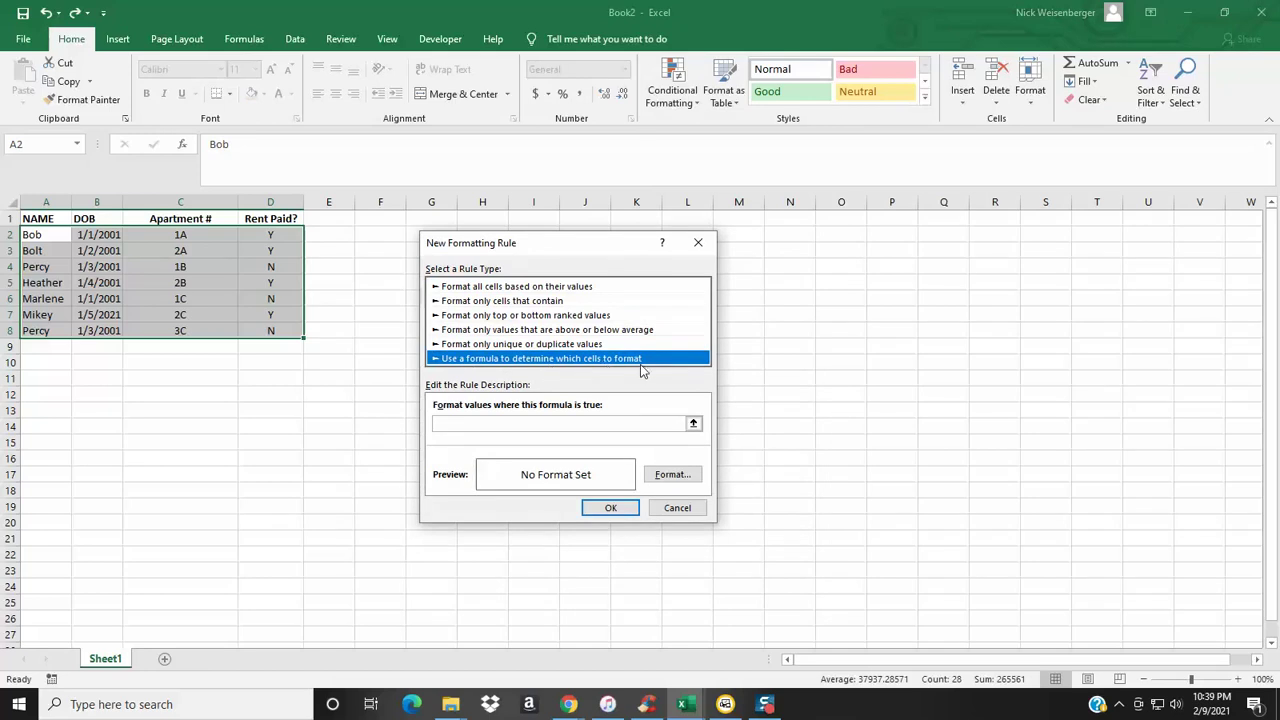
{"action": "left_click", "coordinate": [475, 422]}
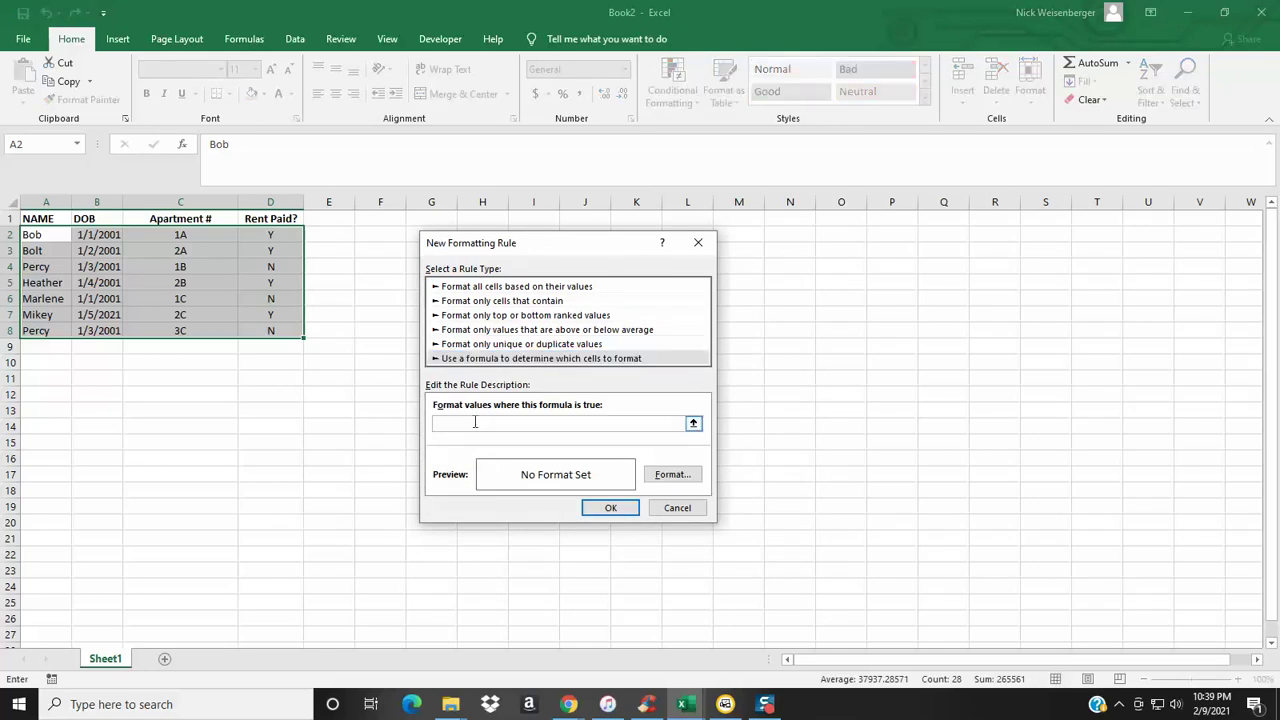
{"action": "left_click", "coordinate": [272, 234]}
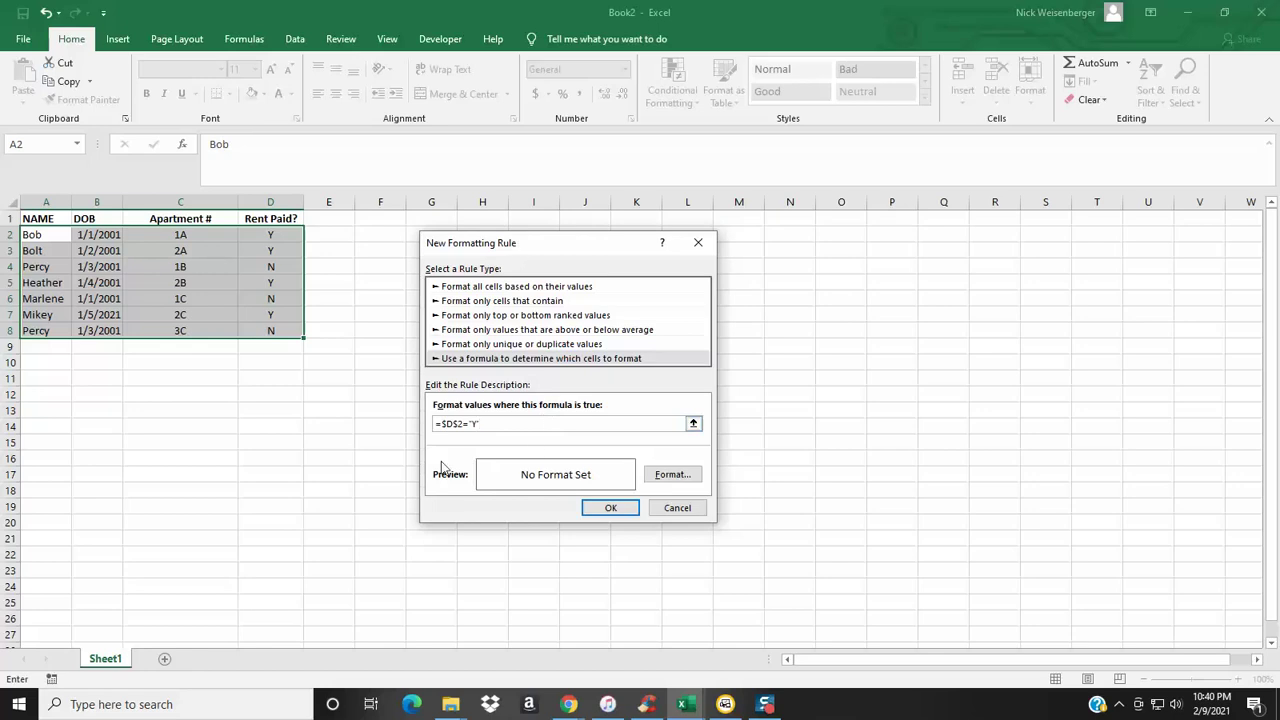
- Give the rule a strikethrough format, change its formula to =$D2="Y", and apply it
{"action": "left_click", "coordinate": [699, 478]}
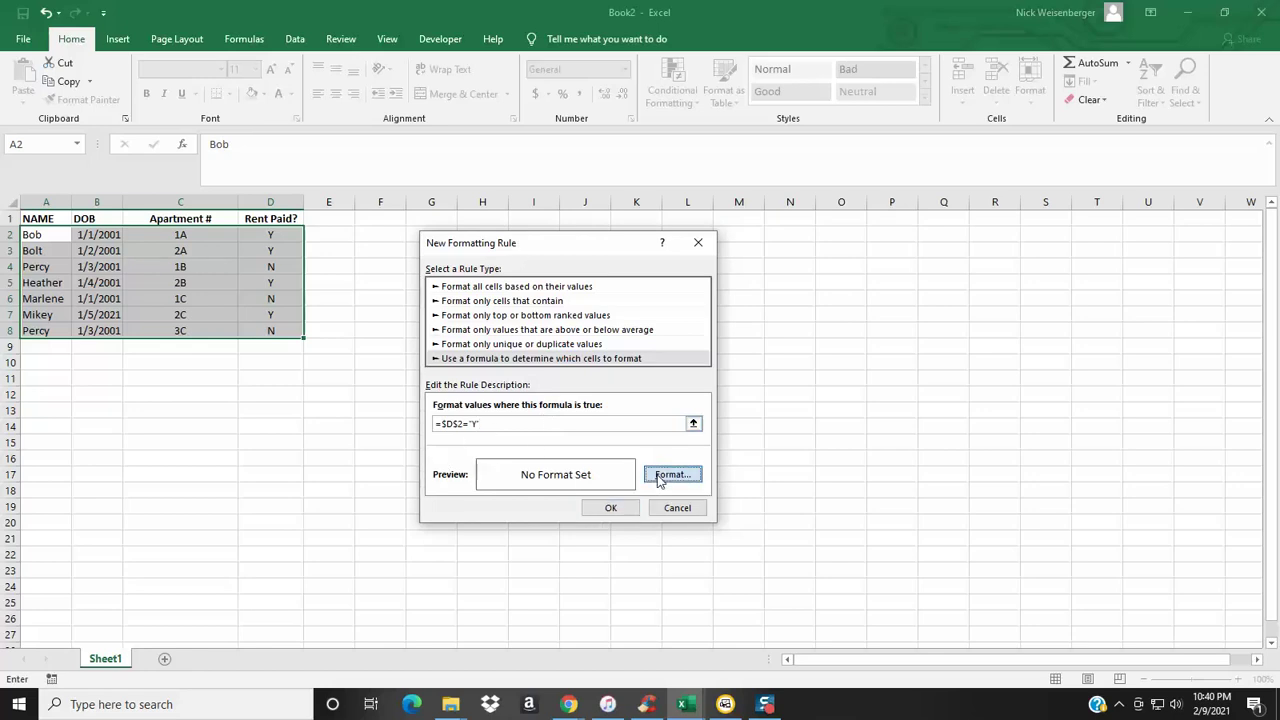
{"action": "left_click", "coordinate": [372, 376]}
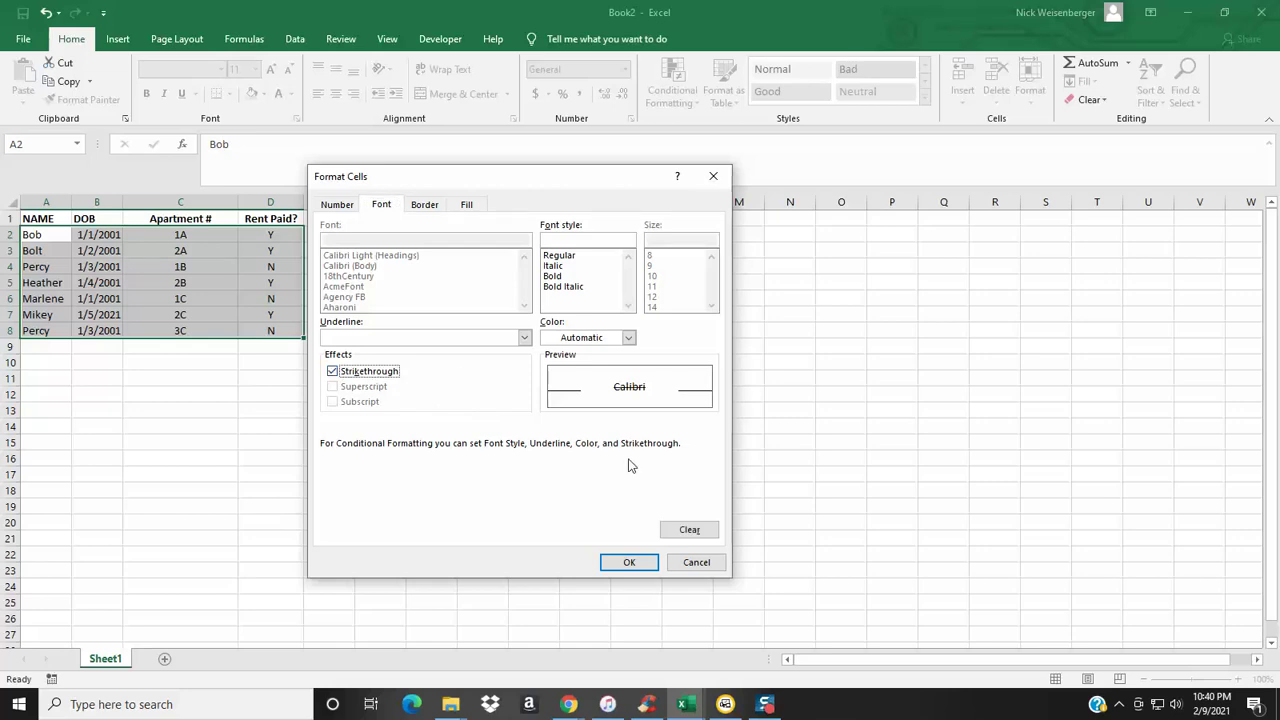
{"action": "left_click", "coordinate": [630, 561]}
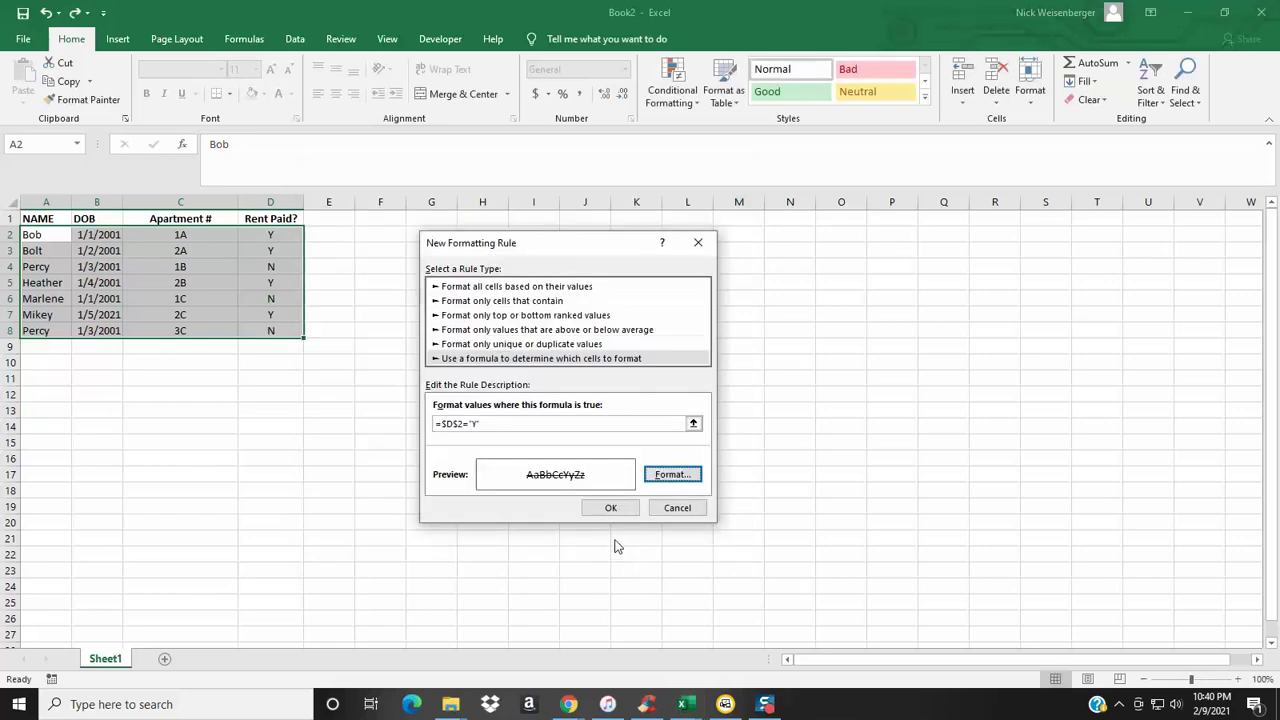
{"action": "left_click", "coordinate": [457, 423]}
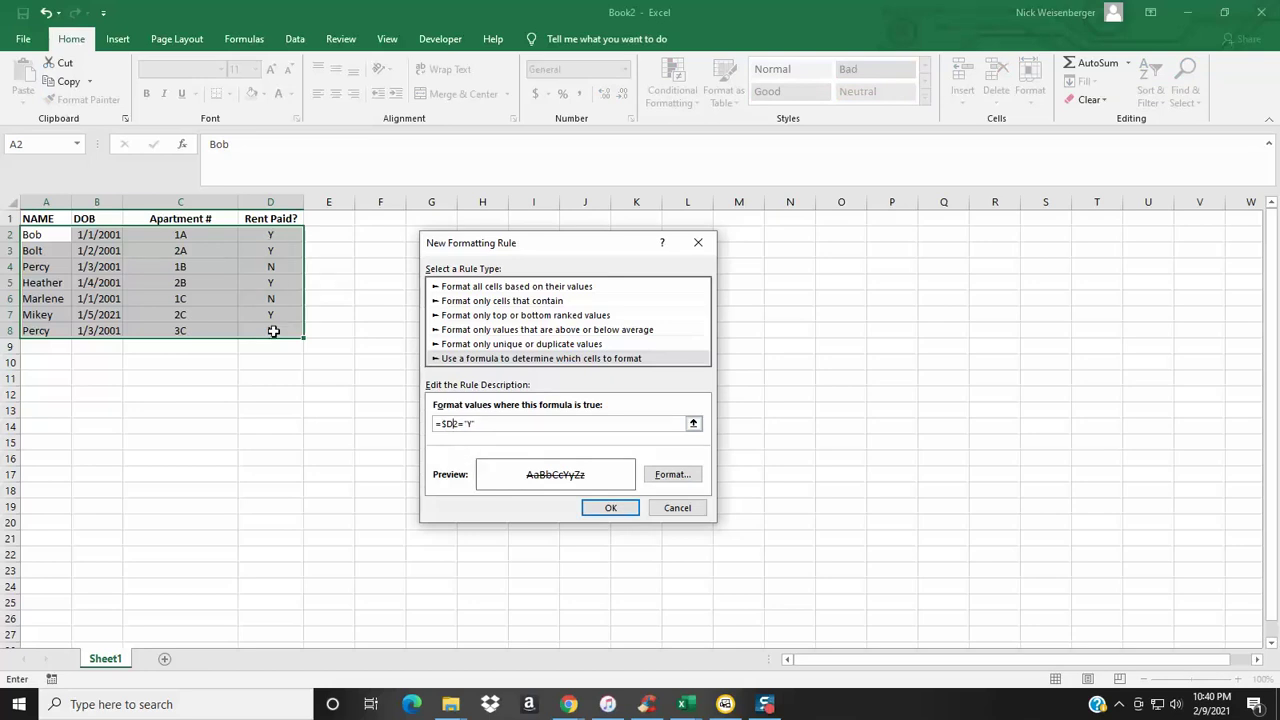
{"action": "left_click", "coordinate": [614, 510]}
{"action": "left_click", "coordinate": [274, 424]}
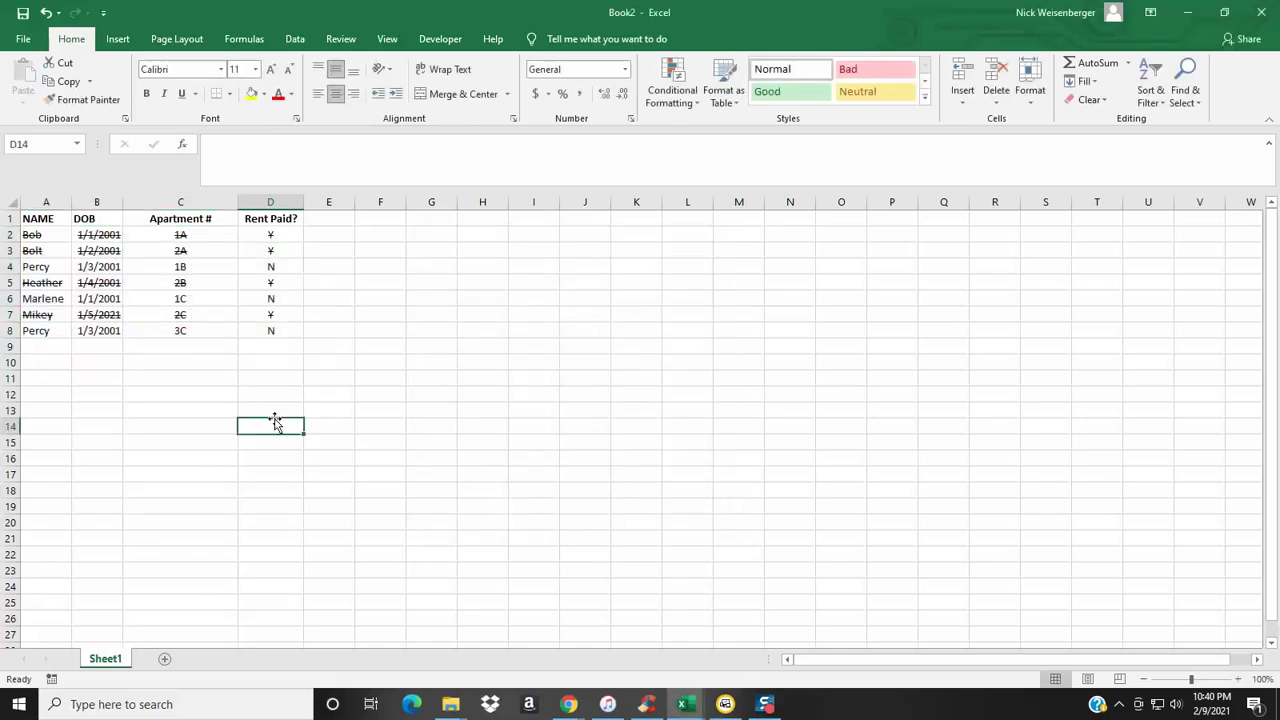
{"action": "left_click", "coordinate": [277, 234]}
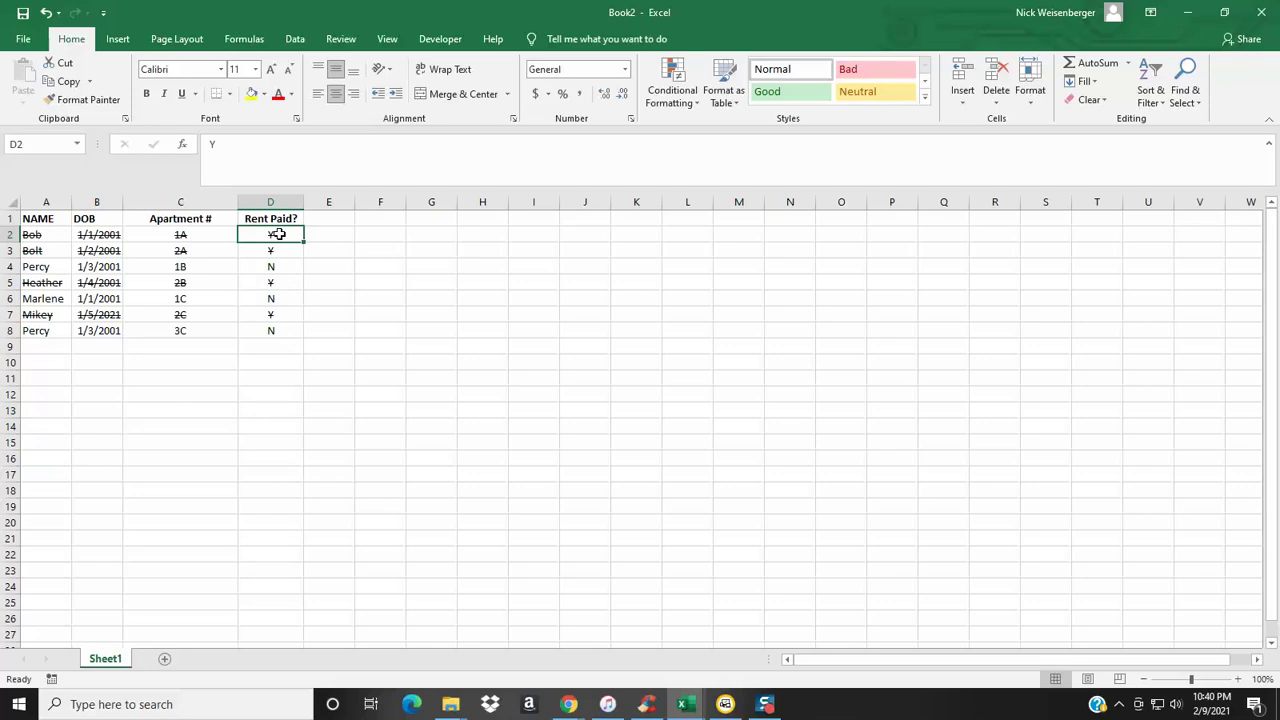
{"action": "key", "text": "Delete"}
{"action": "key", "text": "ctrl+z"}
{"action": "left_click", "coordinate": [331, 390]}
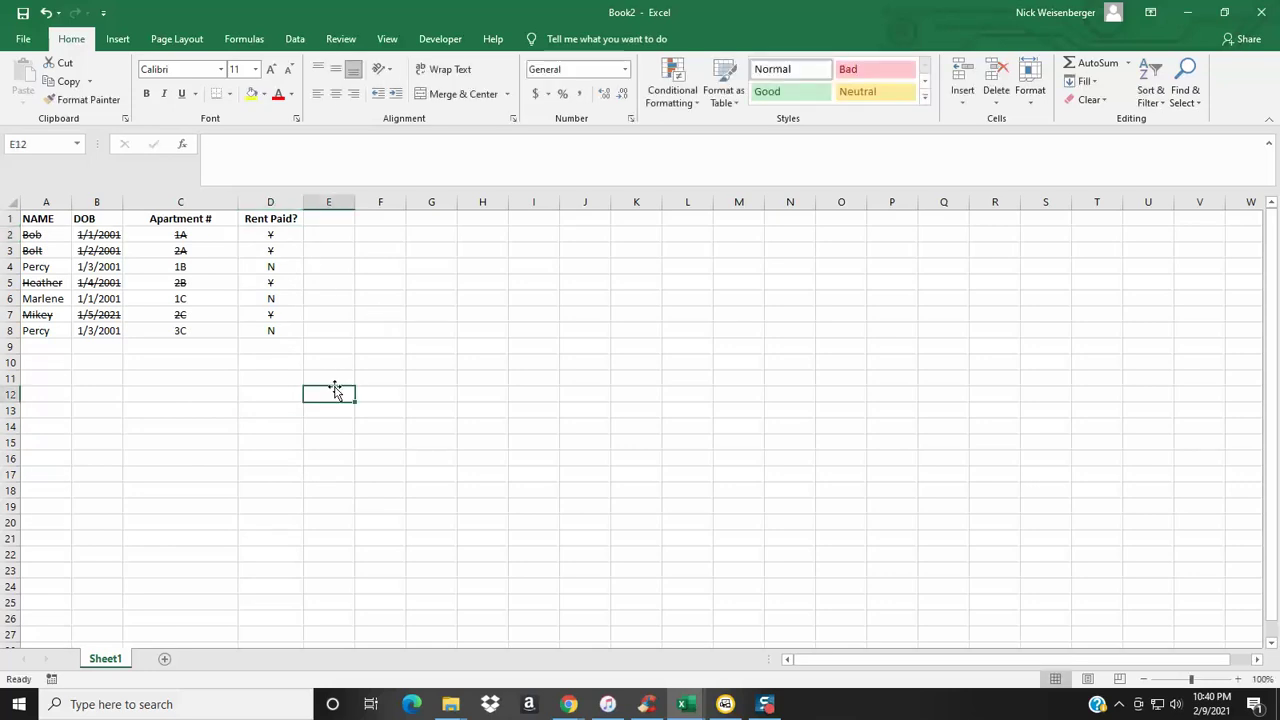
- Show this worksheet's rules in the Rules Manager and edit the =$D2="Y" rule on A2:D8
{"action": "left_click", "coordinate": [672, 88]}
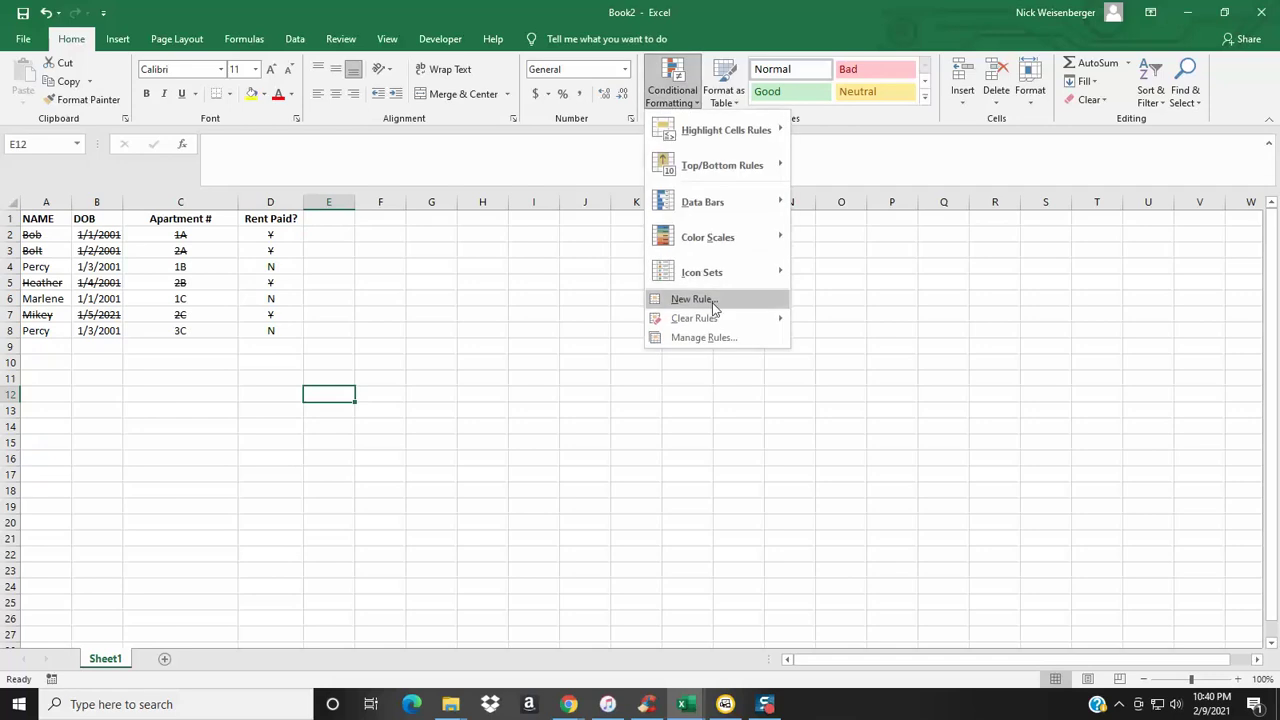
{"action": "left_click", "coordinate": [707, 339]}
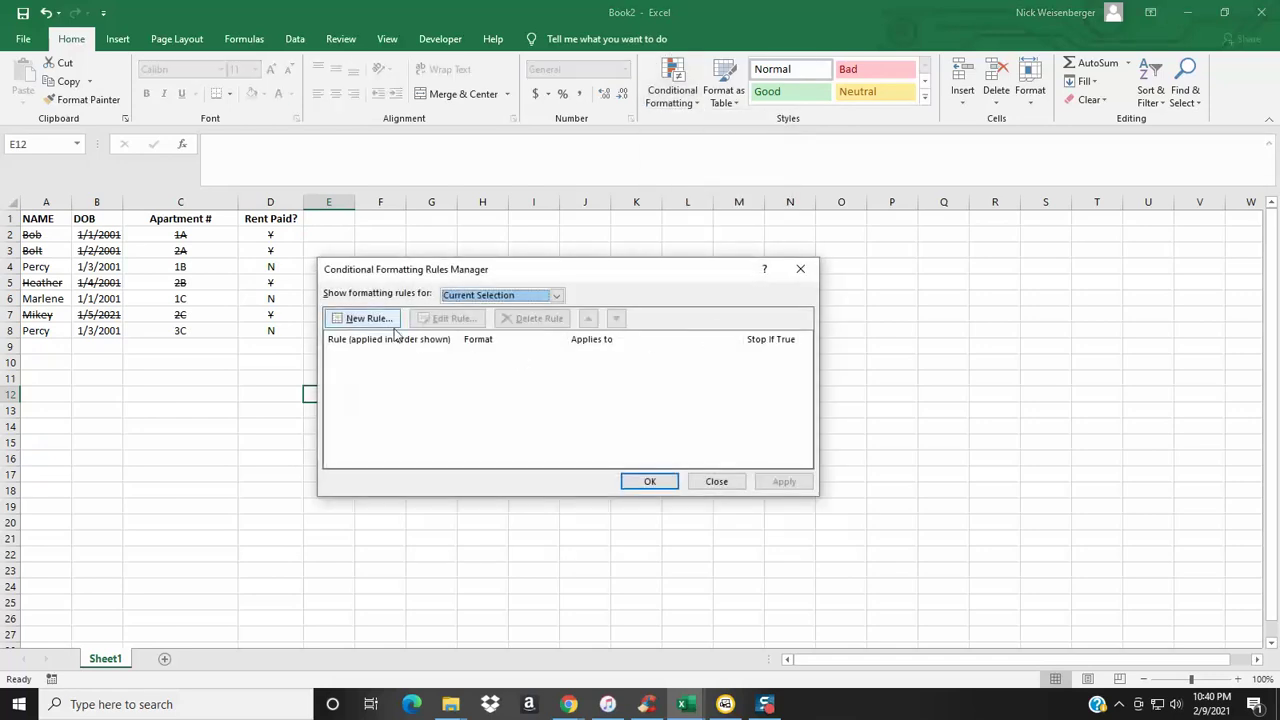
{"action": "left_click", "coordinate": [516, 296]}
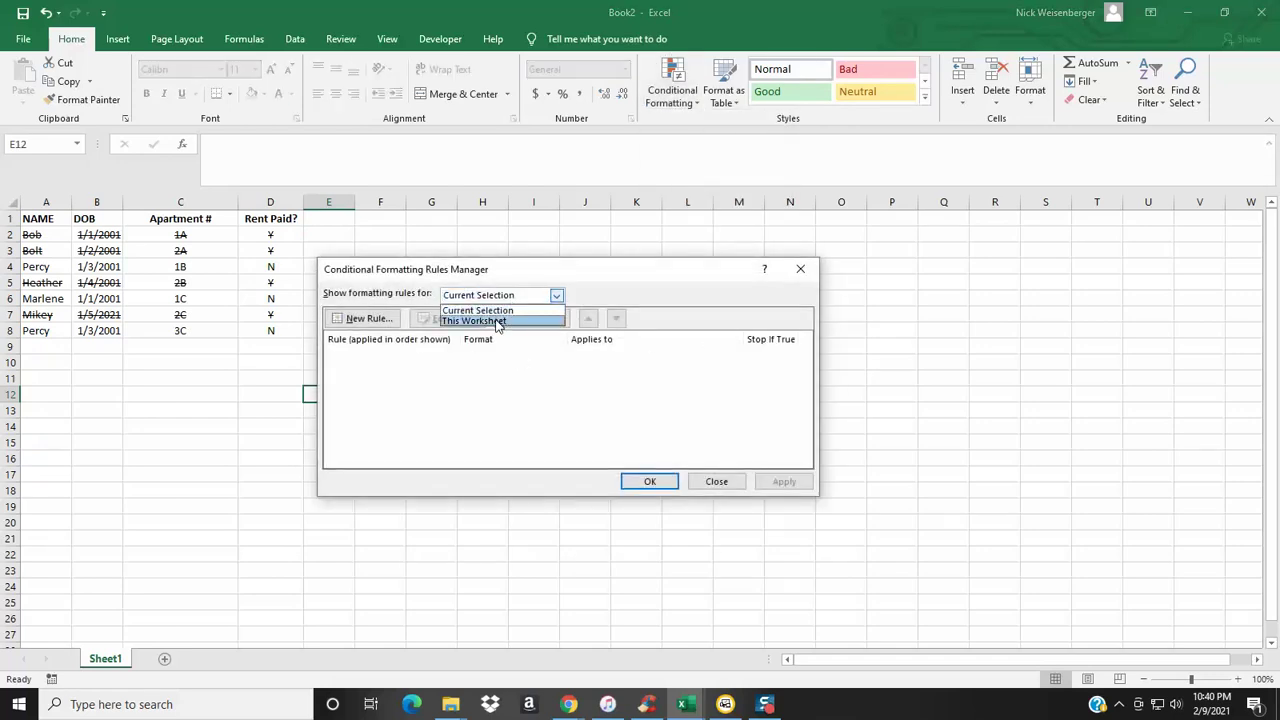
{"action": "left_click", "coordinate": [498, 321]}
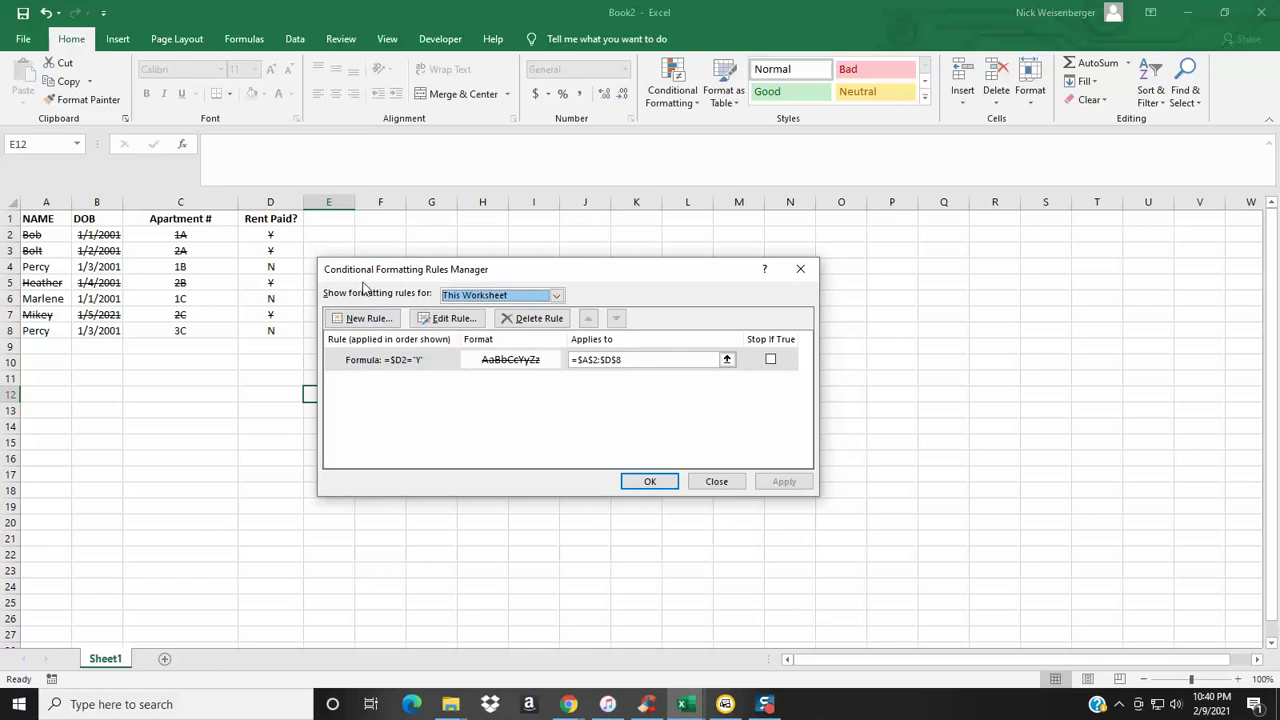
{"action": "left_click", "coordinate": [600, 360]}
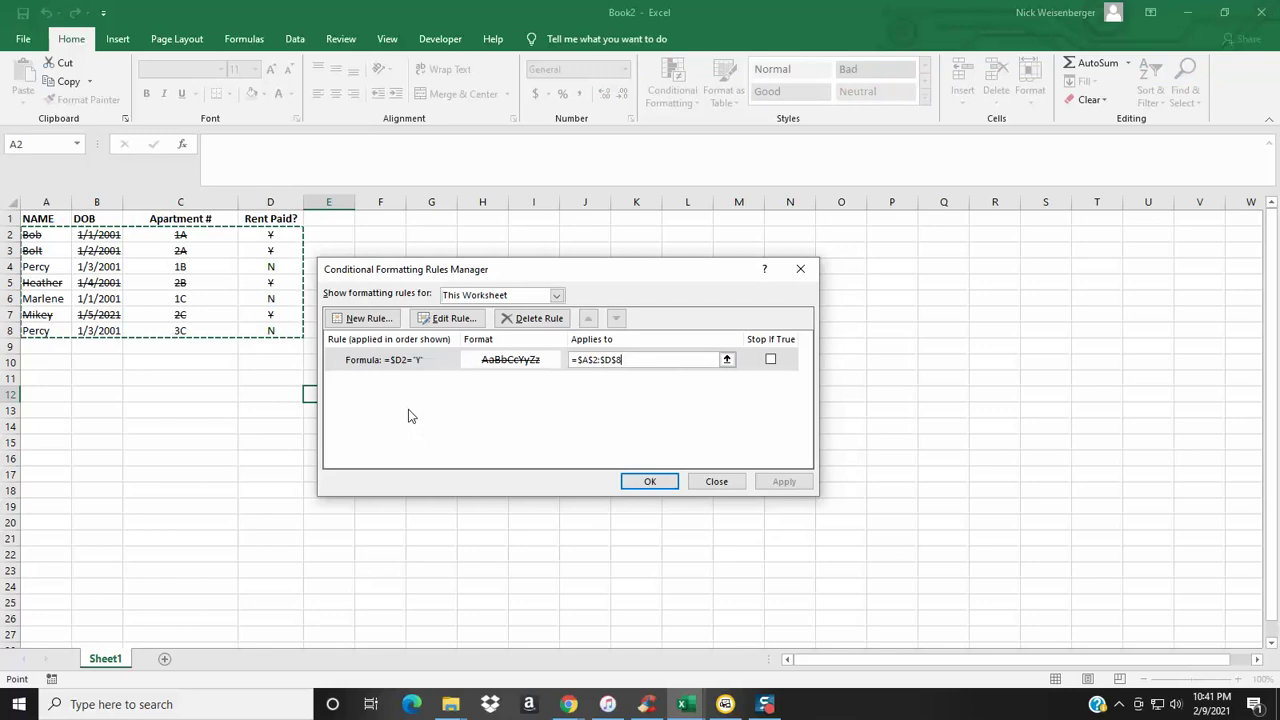
{"action": "left_click", "coordinate": [452, 318]}
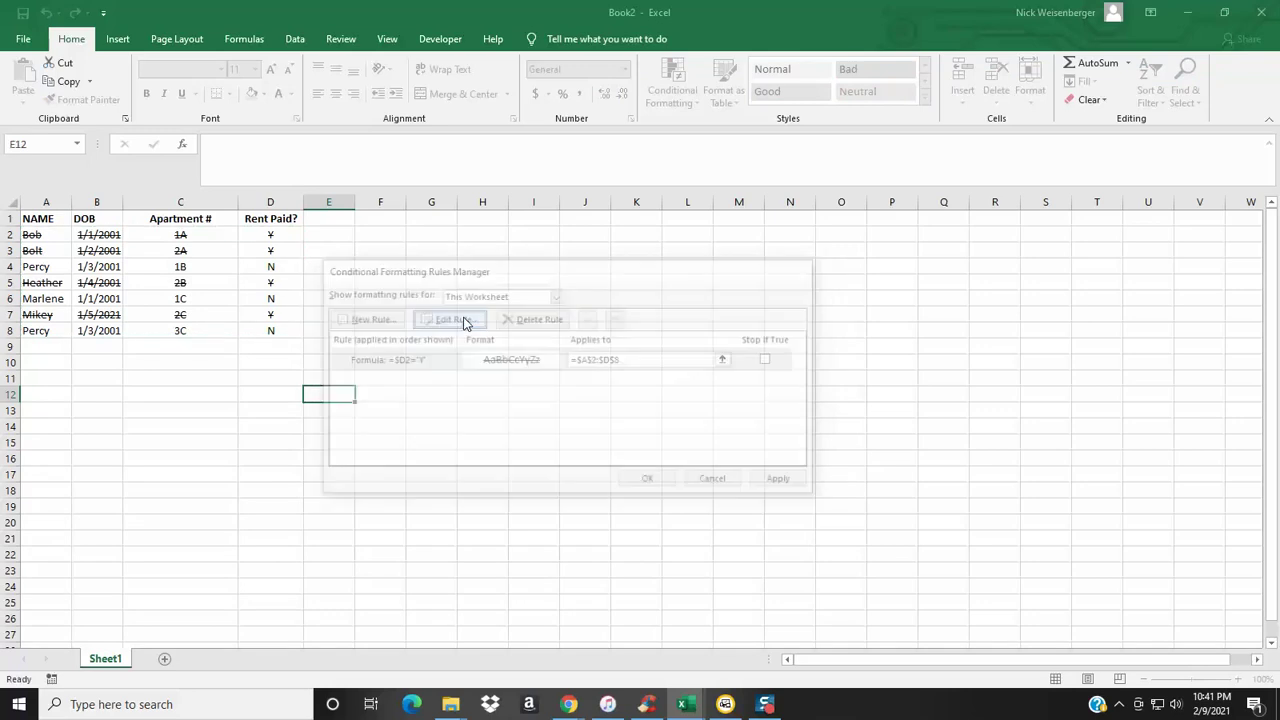
- Change the rule formula to =$D$2="Y", apply it, and reopen the rule
{"action": "left_click", "coordinate": [453, 424]}
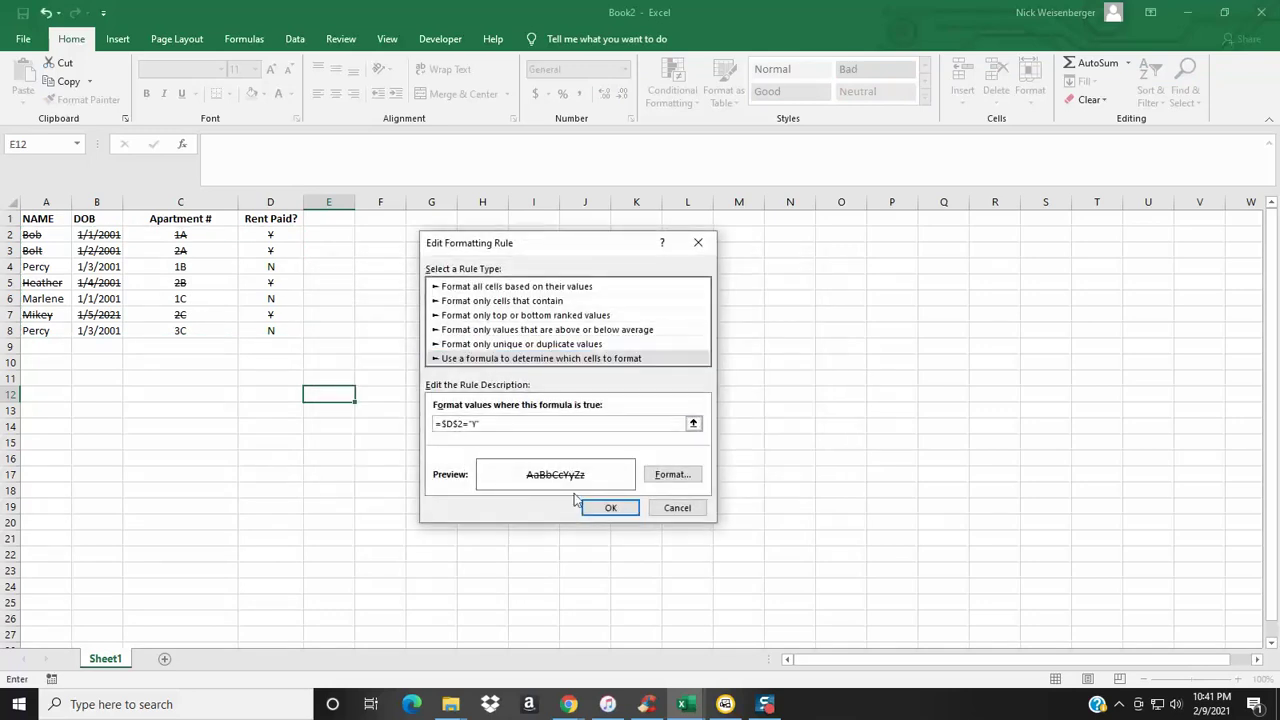
{"action": "left_click", "coordinate": [610, 508]}
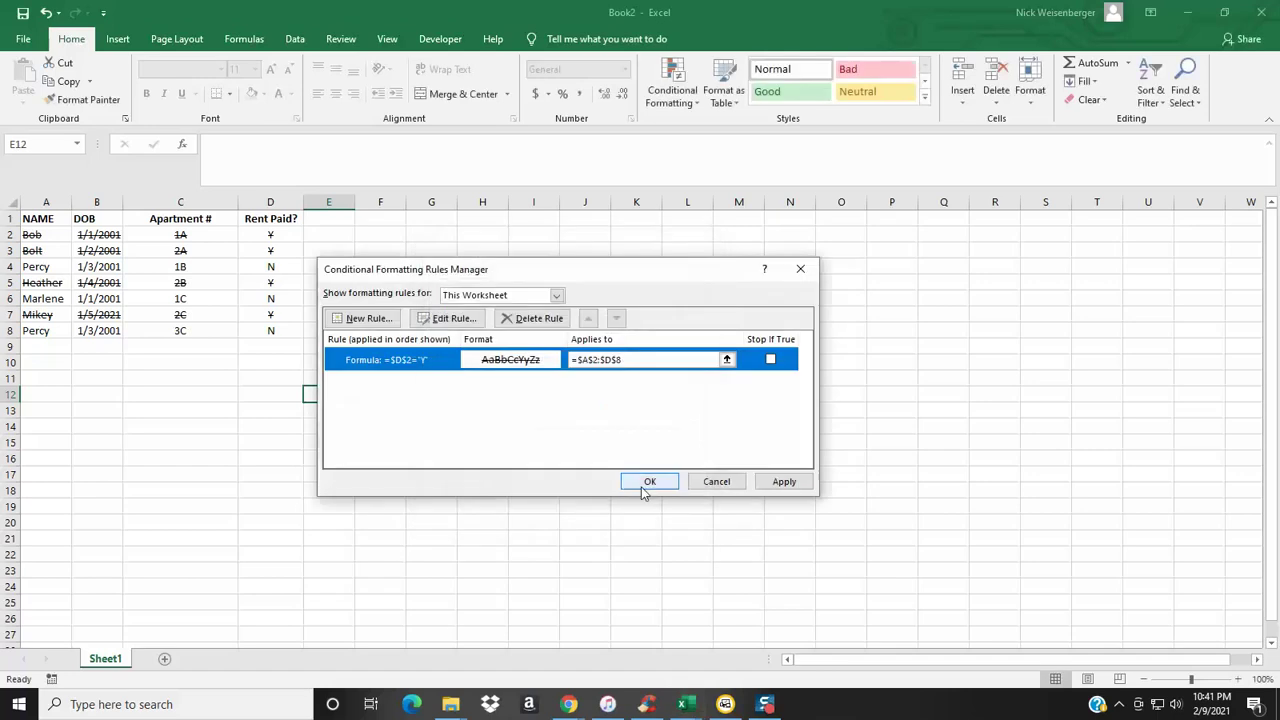
{"action": "left_click", "coordinate": [770, 483]}
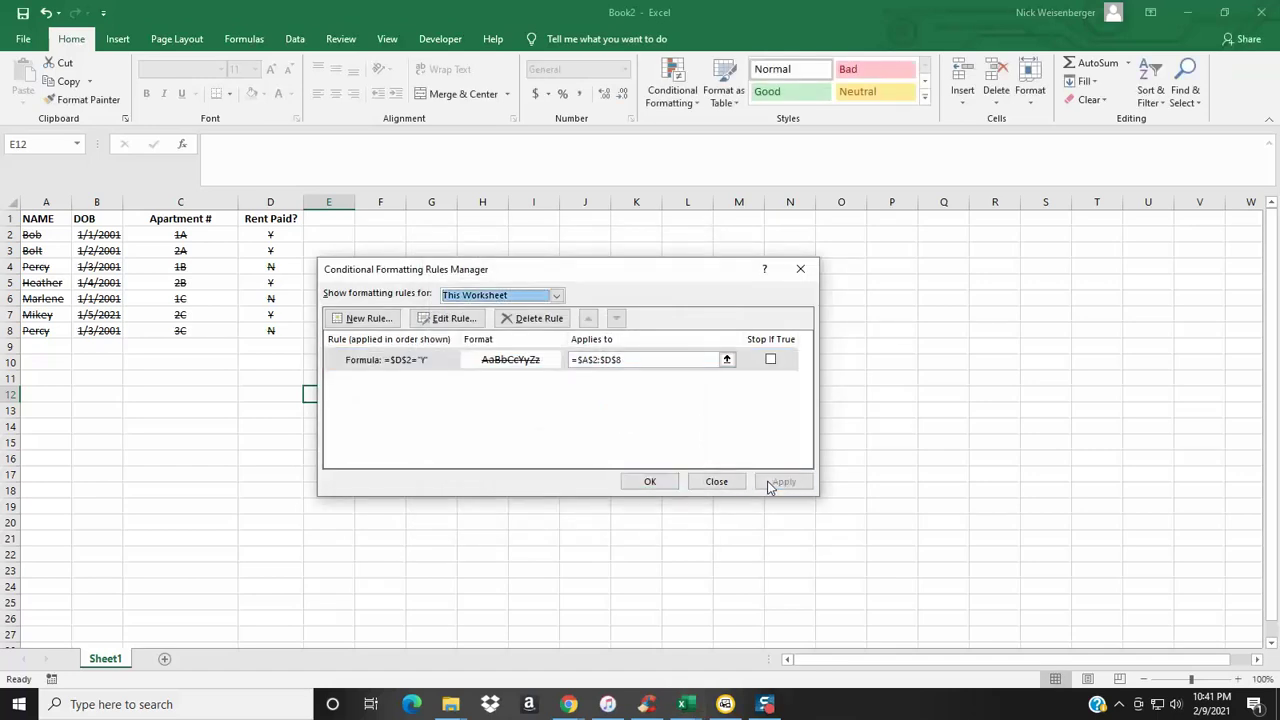
{"action": "left_click", "coordinate": [468, 318]}
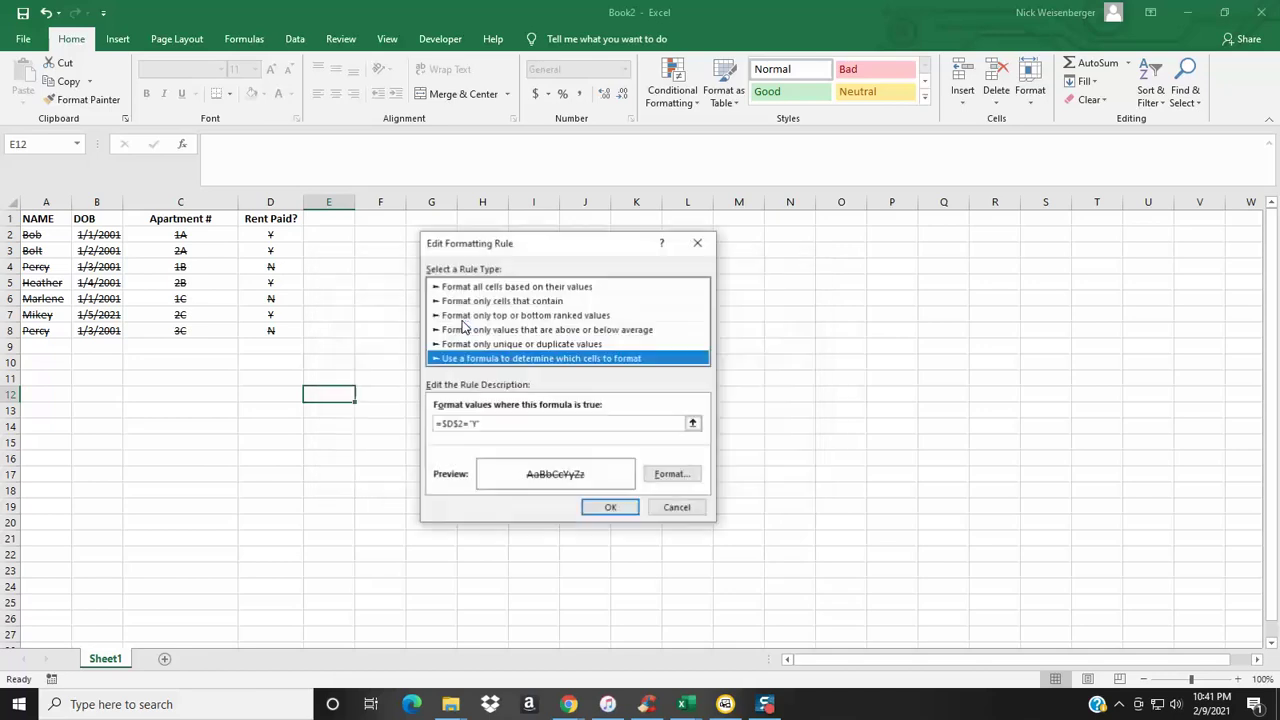
- Keep the =$D$2="Y" rule, apply it, close the Rules Manager, and select D2
{"action": "left_click", "coordinate": [459, 424]}
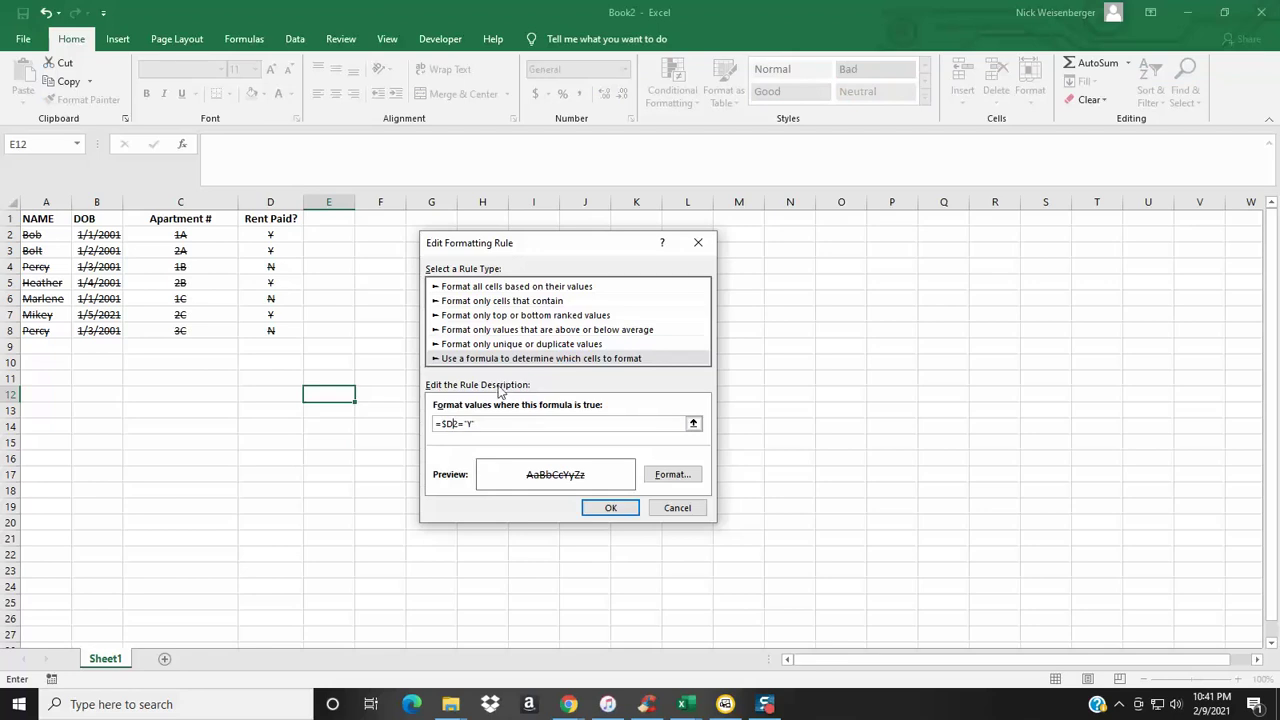
{"action": "left_click", "coordinate": [610, 507]}
{"action": "left_click", "coordinate": [784, 482]}
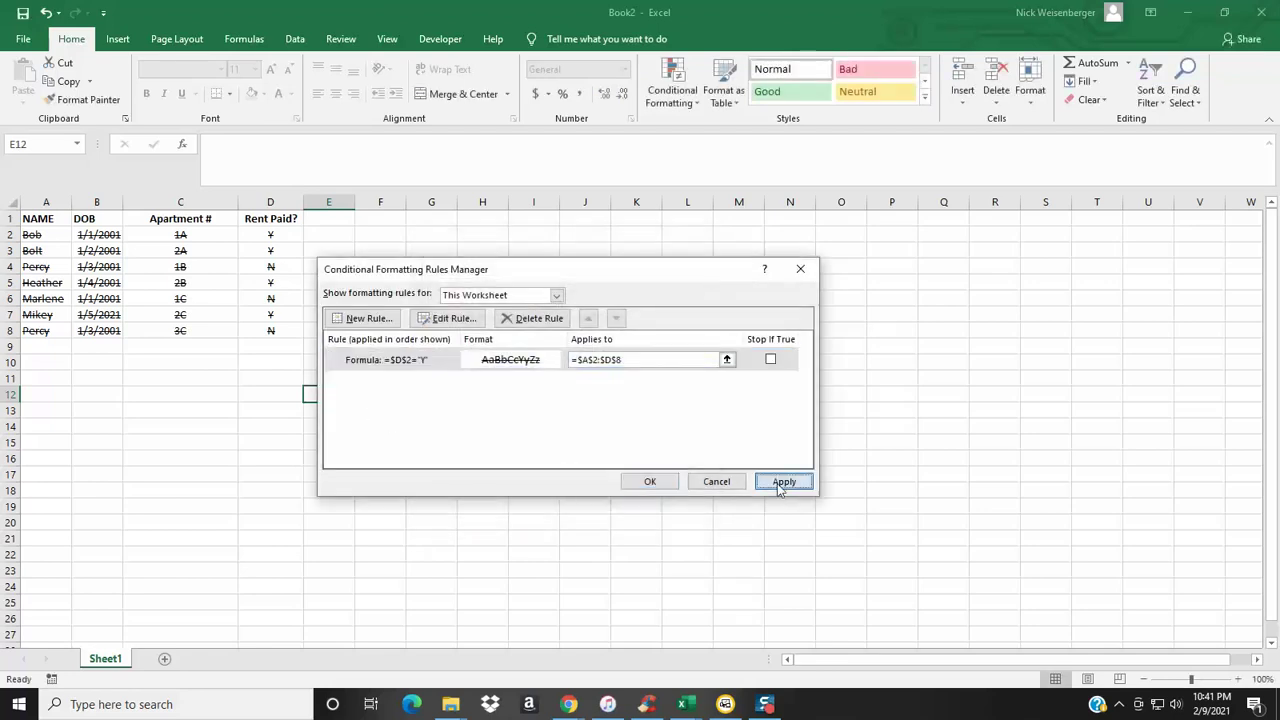
{"action": "left_click", "coordinate": [651, 482]}
{"action": "left_click", "coordinate": [270, 235]}
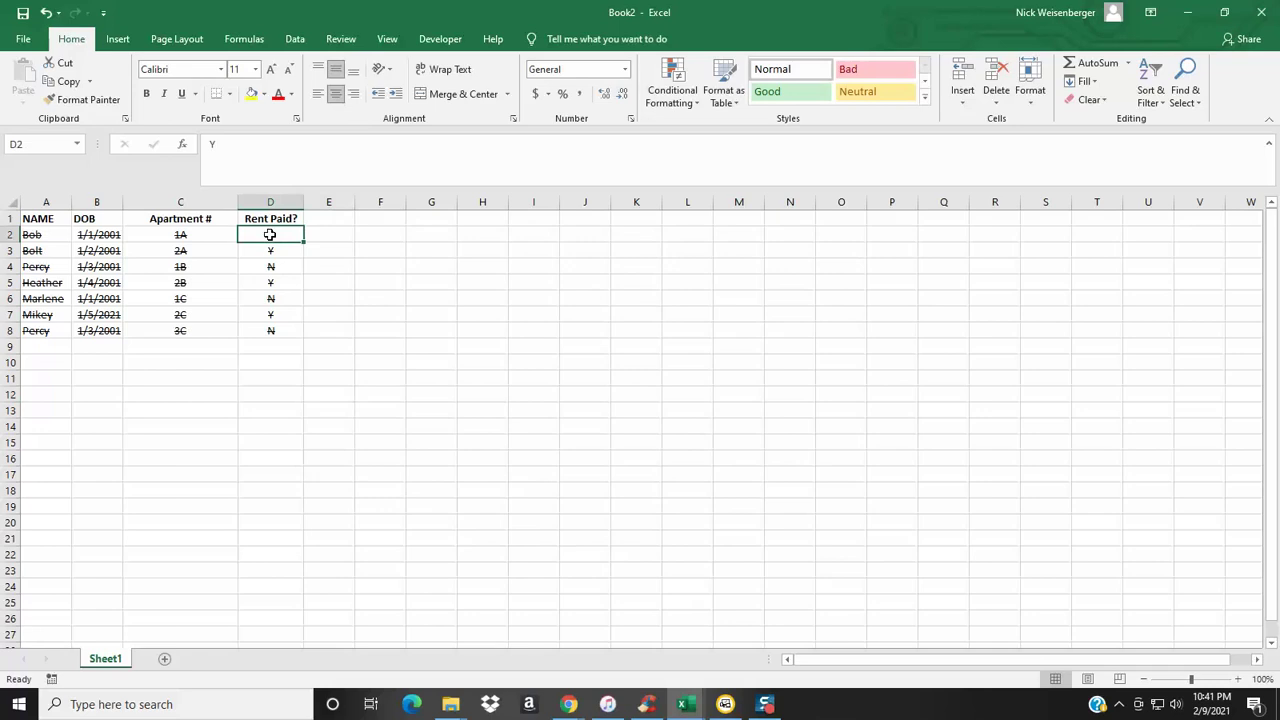
- Clear the Y from Bob's Rent Paid cell D2
{"action": "key", "text": "Delete"}
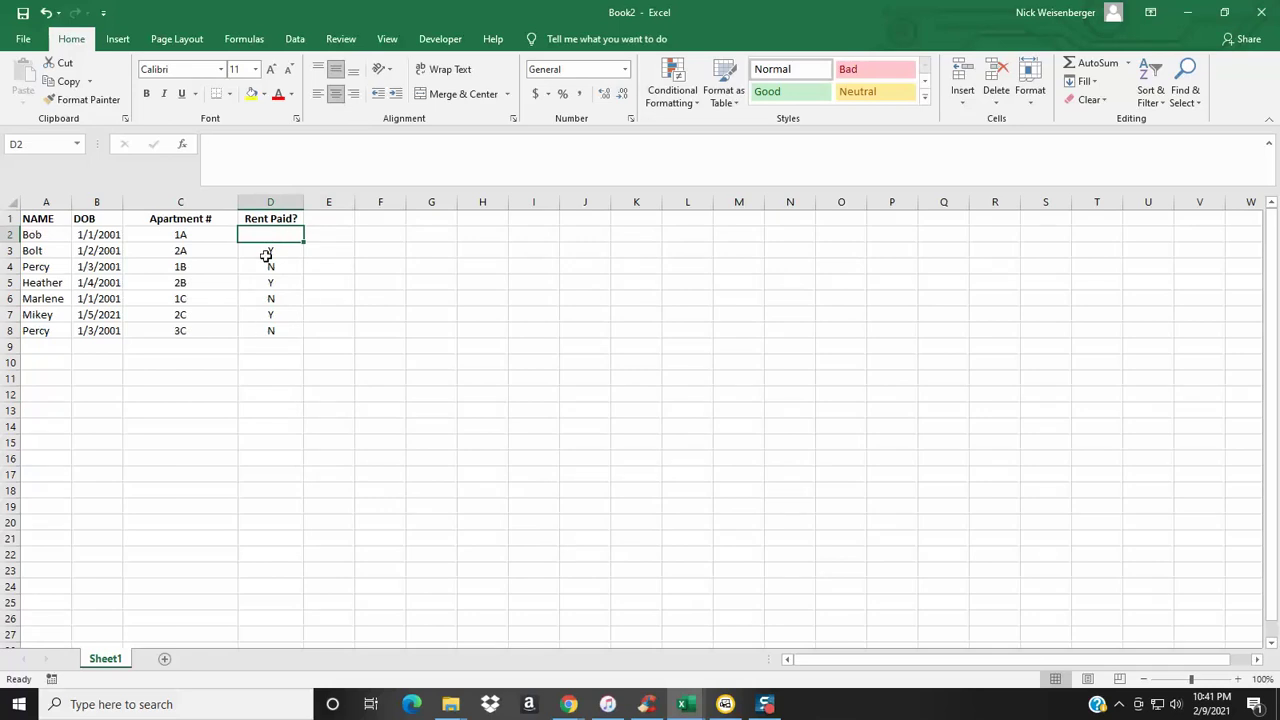
{"action": "left_click", "coordinate": [330, 313]}
{"action": "left_click", "coordinate": [281, 238]}
- Reopen the =$D$2="Y" strikethrough rule from Manage Rules for editing
{"action": "left_click", "coordinate": [672, 90]}
{"action": "left_click", "coordinate": [693, 334]}
{"action": "left_click", "coordinate": [401, 362]}
{"action": "left_click", "coordinate": [450, 320]}
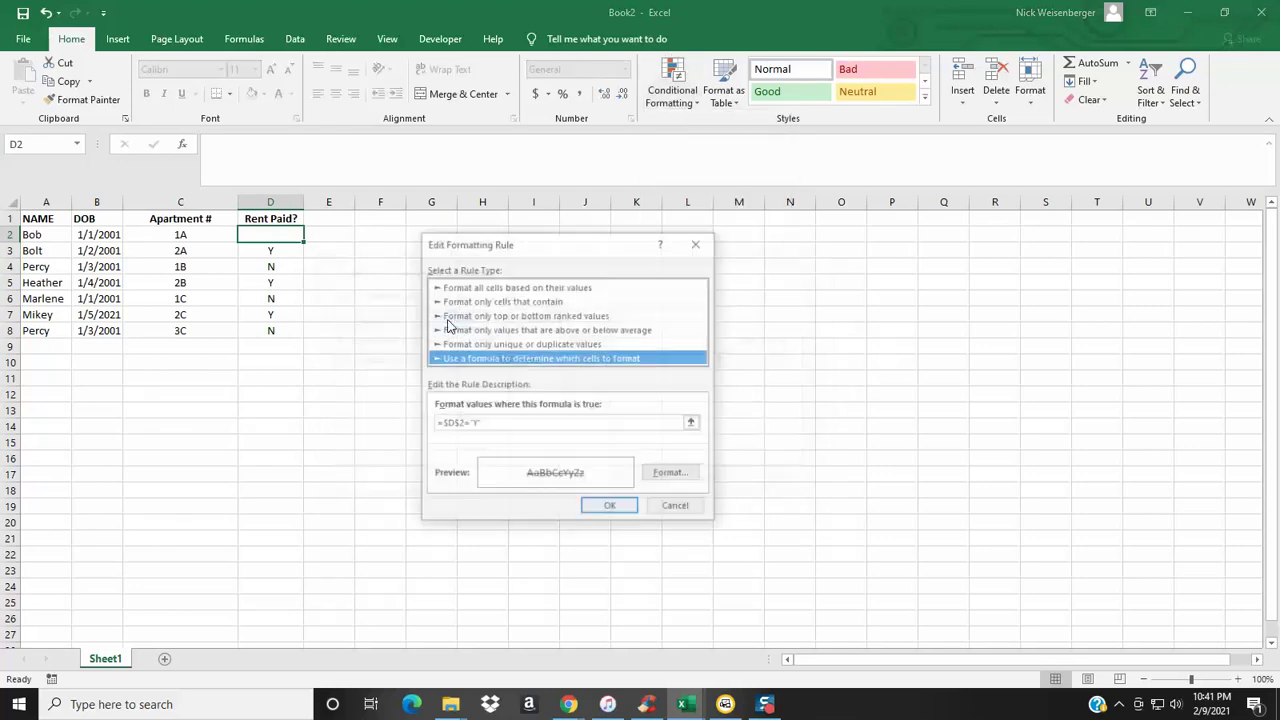
- Restore the rule formula to =$D2="Y" so only Bolt, Heather and Mikey's rows are struck through
{"action": "left_click", "coordinate": [459, 422]}
{"action": "key", "text": "BackSpace"}
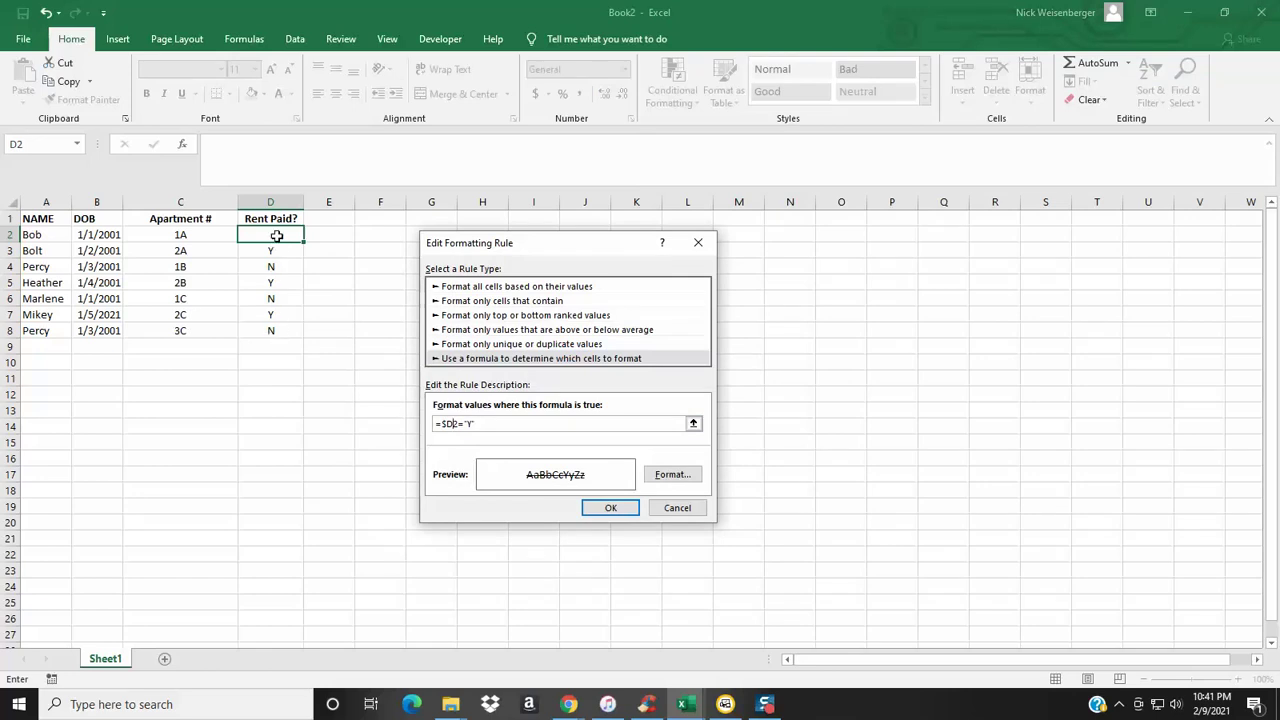
{"action": "left_click", "coordinate": [275, 310]}
{"action": "left_click_drag", "start_coordinate": [281, 343], "coordinate": [281, 350]}
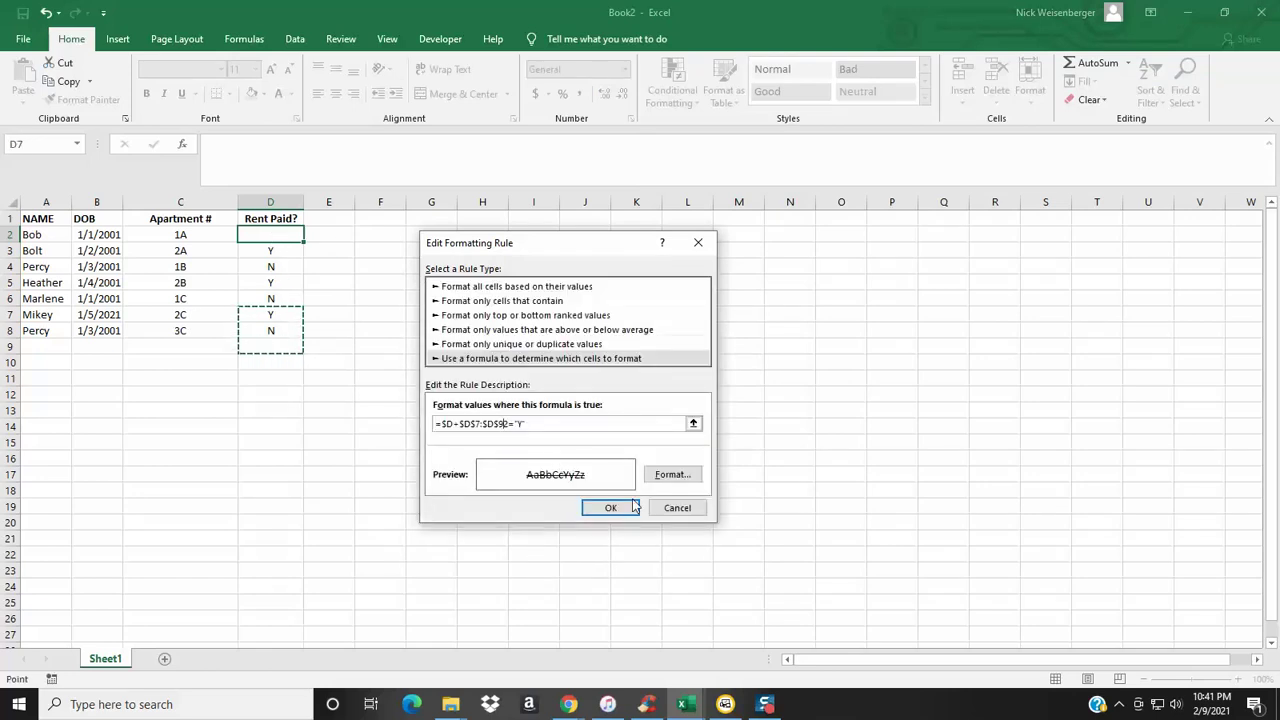
{"action": "key", "text": "BackSpace"}
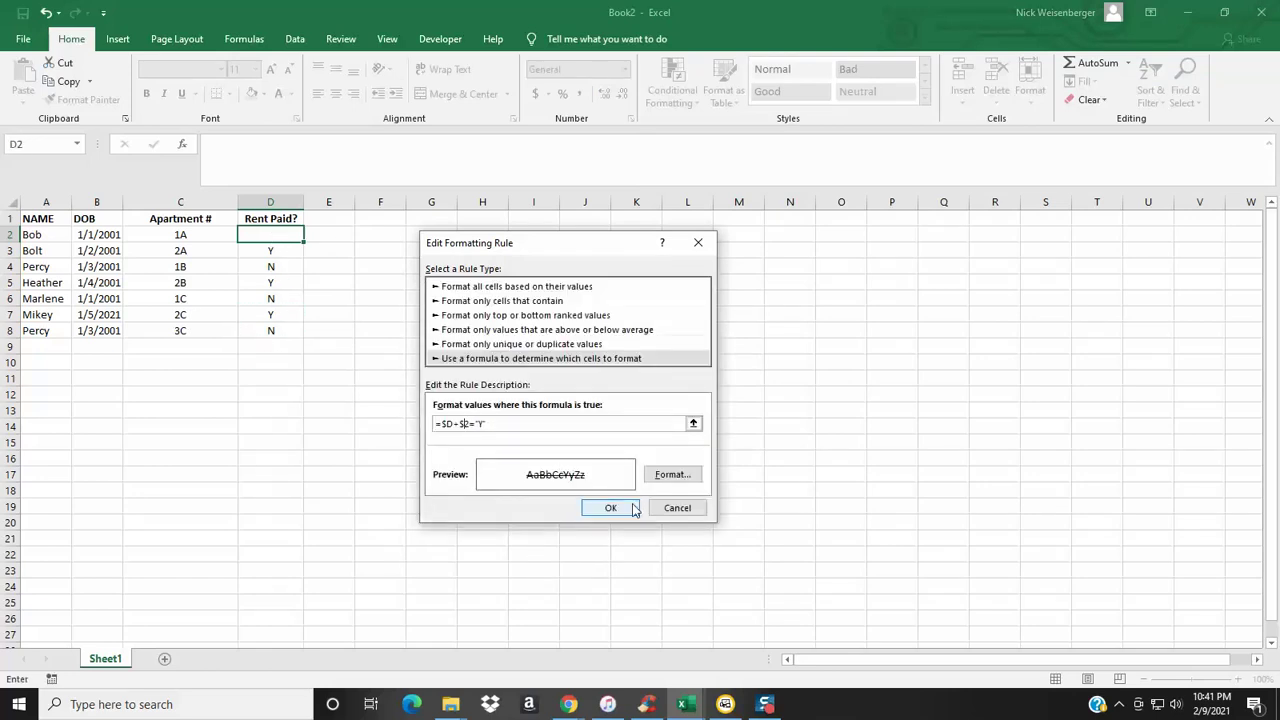
{"action": "left_click", "coordinate": [634, 510]}
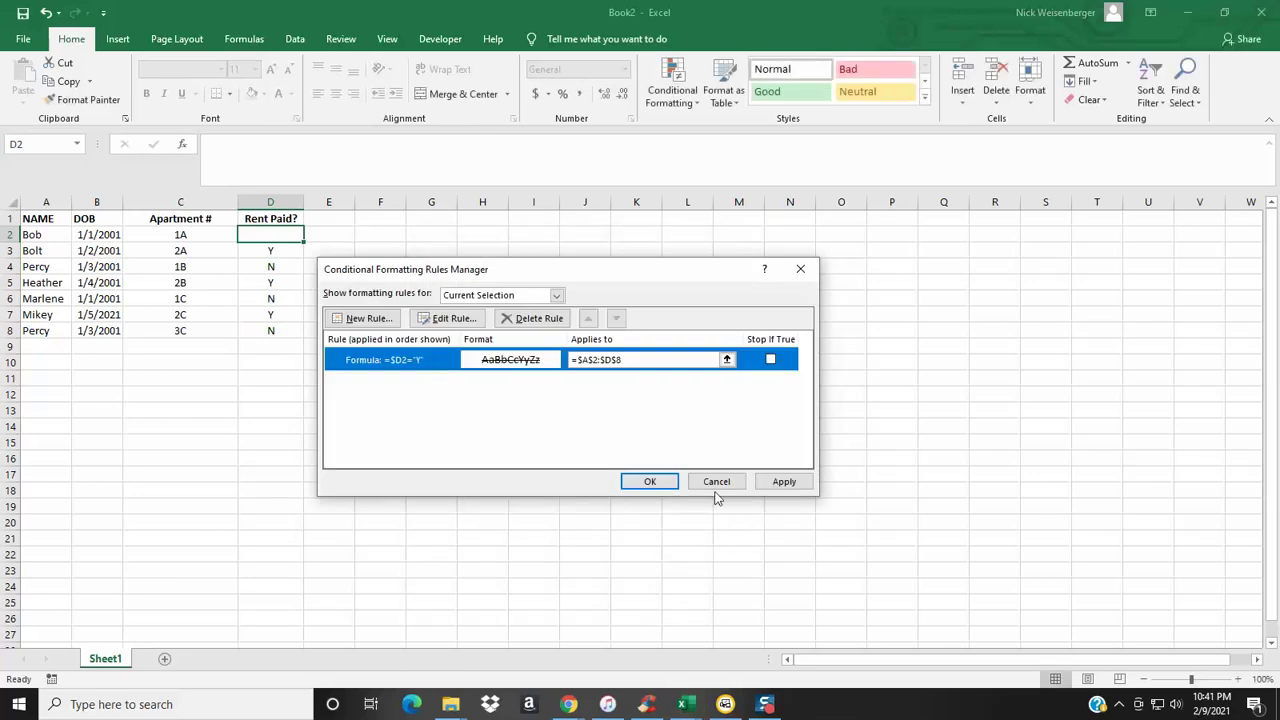
{"action": "left_click", "coordinate": [775, 484]}
{"action": "left_click", "coordinate": [649, 481]}
{"action": "left_click", "coordinate": [366, 460]}
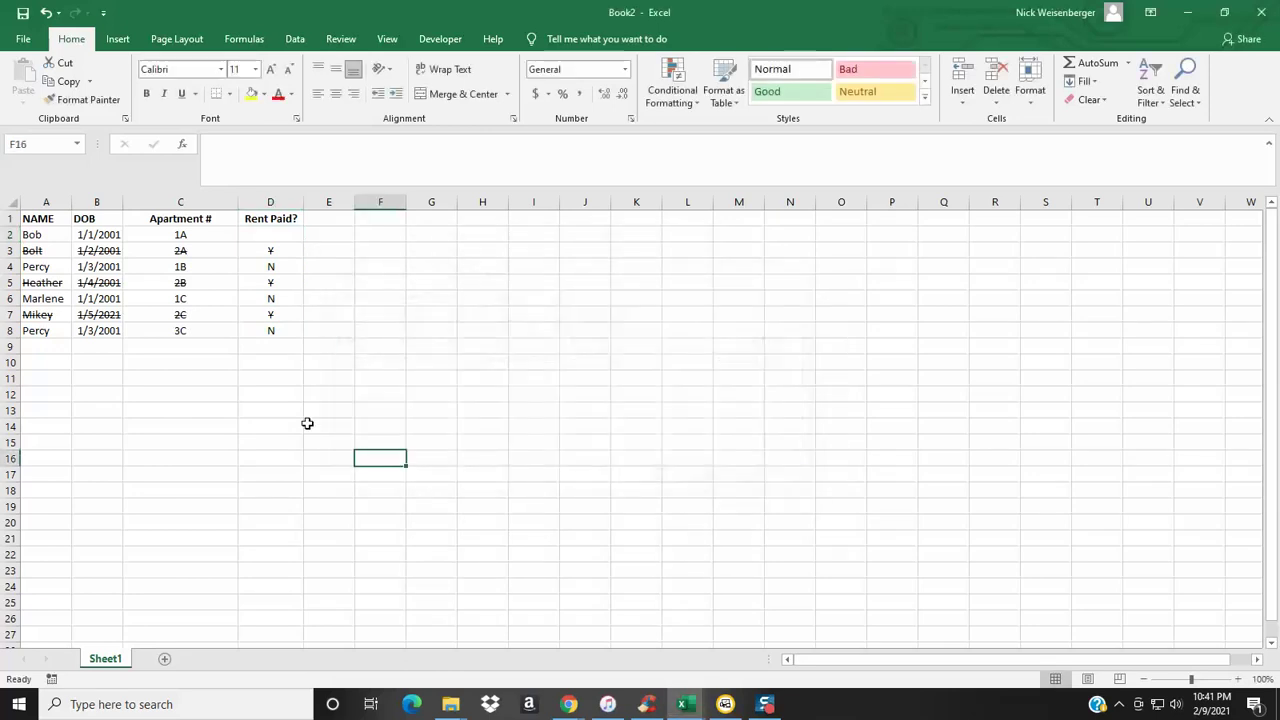
- Type placeholder text into A9, B10, B9 and C9 (dfgdfhg, ghf, fghgfh, fghfgh)
{"action": "left_click", "coordinate": [268, 350]}
{"action": "left_click", "coordinate": [55, 347]}
{"action": "type", "text": "dfgdfhg"}
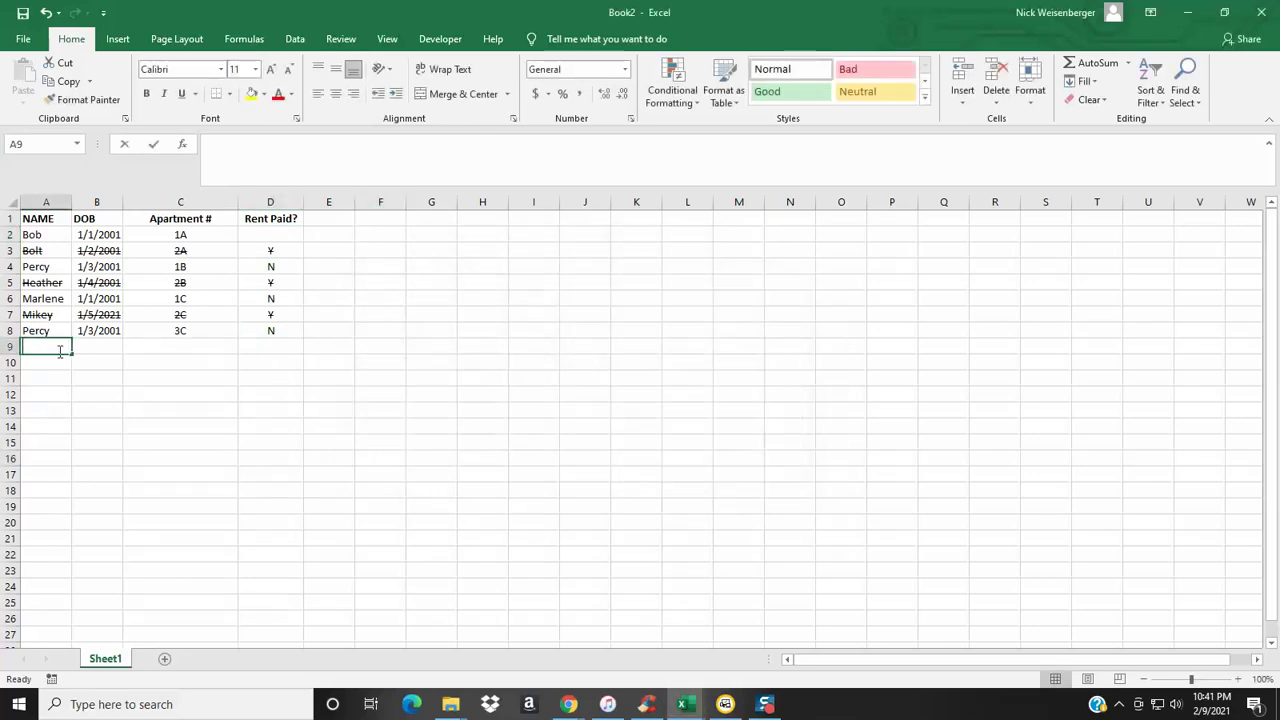
{"action": "left_click", "coordinate": [116, 361]}
{"action": "type", "text": "ghf"}
{"action": "left_click", "coordinate": [106, 346]}
{"action": "type", "text": "fghgfh"}
{"action": "left_click", "coordinate": [191, 346]}
{"action": "type", "text": "fghfgh"}
- Enter Y as the Rent Paid value in D9
{"action": "left_click", "coordinate": [279, 346]}
{"action": "type", "text": "Y"}
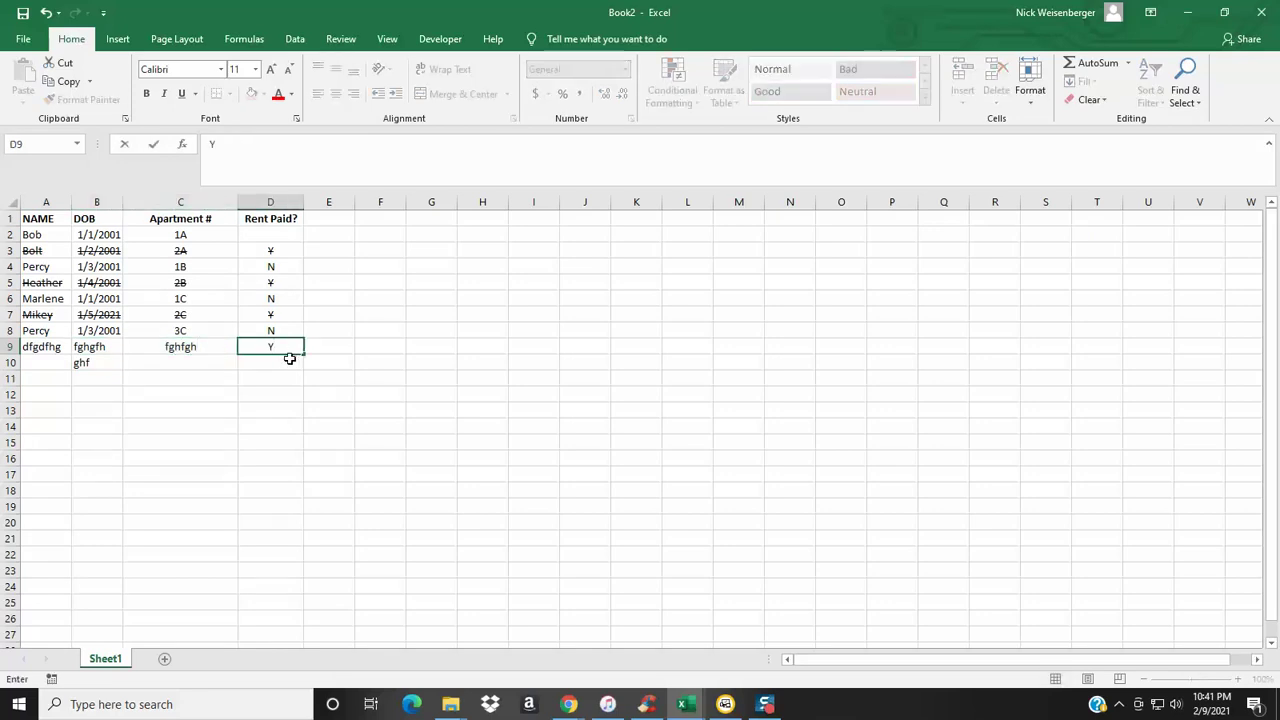
{"action": "left_click", "coordinate": [292, 358]}
{"action": "left_click", "coordinate": [279, 392]}
{"action": "left_click", "coordinate": [243, 422]}
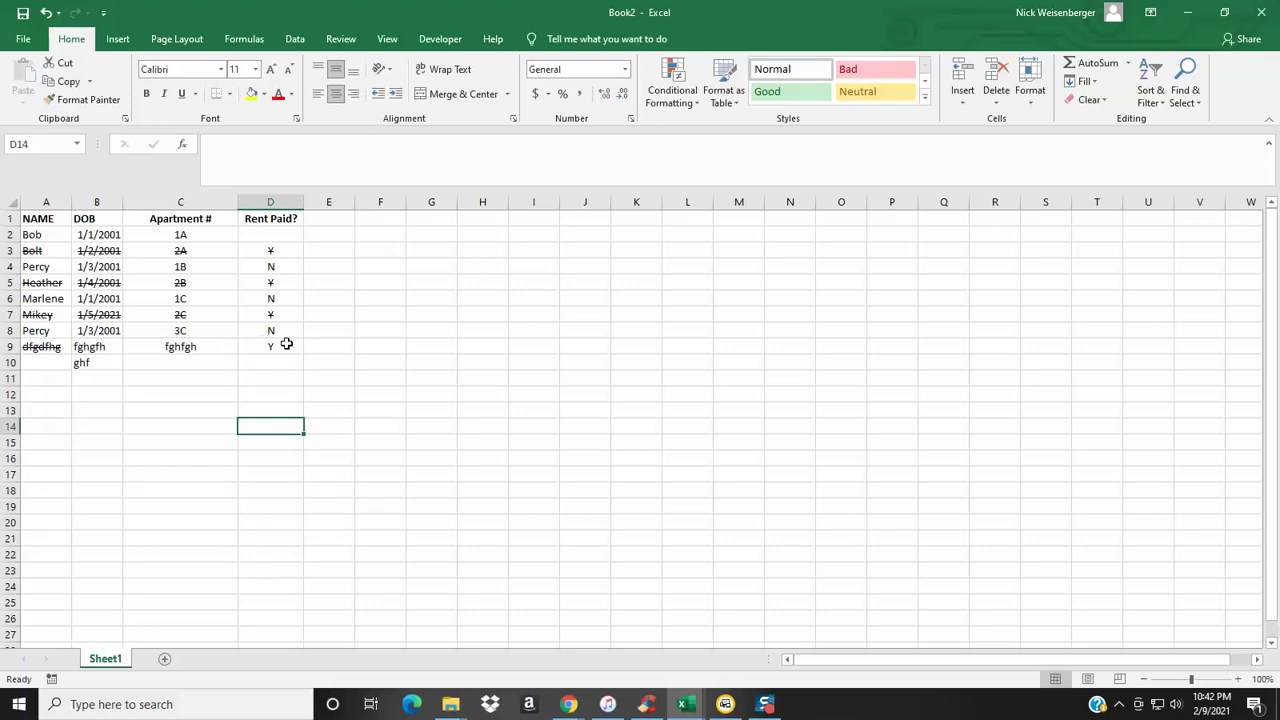
- In Manage Rules for This Worksheet, widen the strikethrough rule's Applies to range to =$A$2:$D$9
{"action": "left_click", "coordinate": [672, 85]}
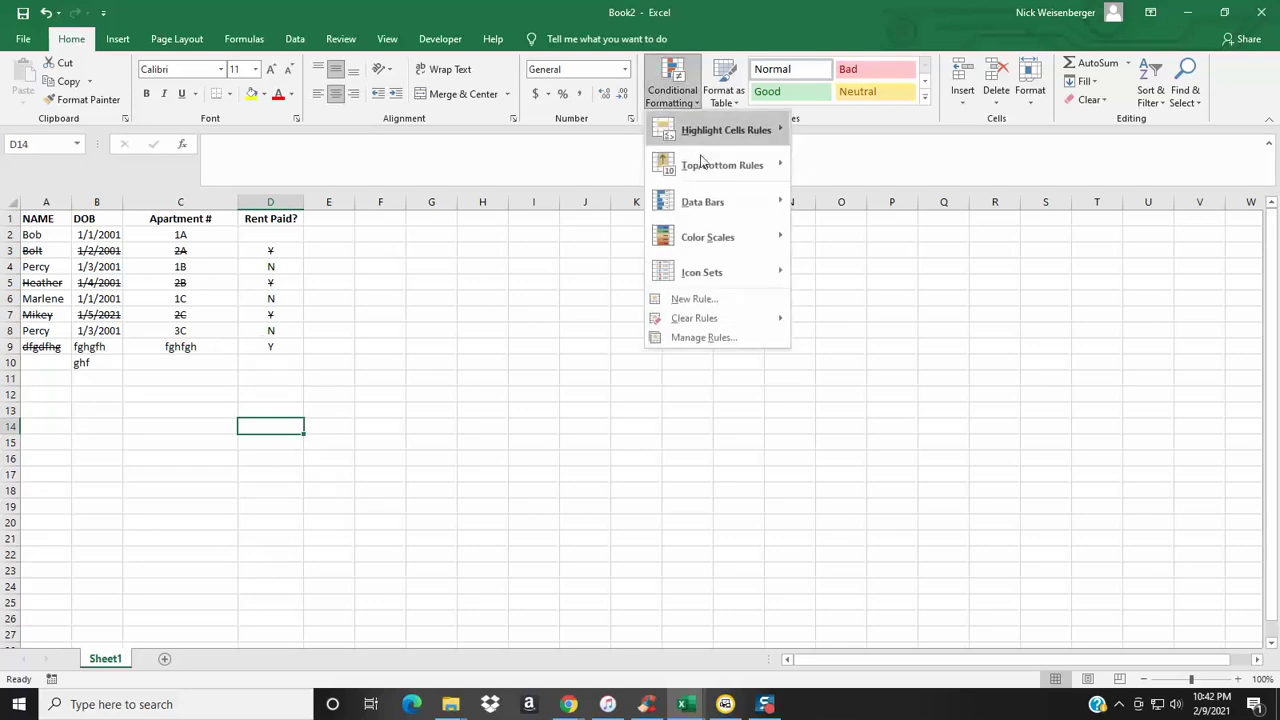
{"action": "left_click", "coordinate": [697, 338]}
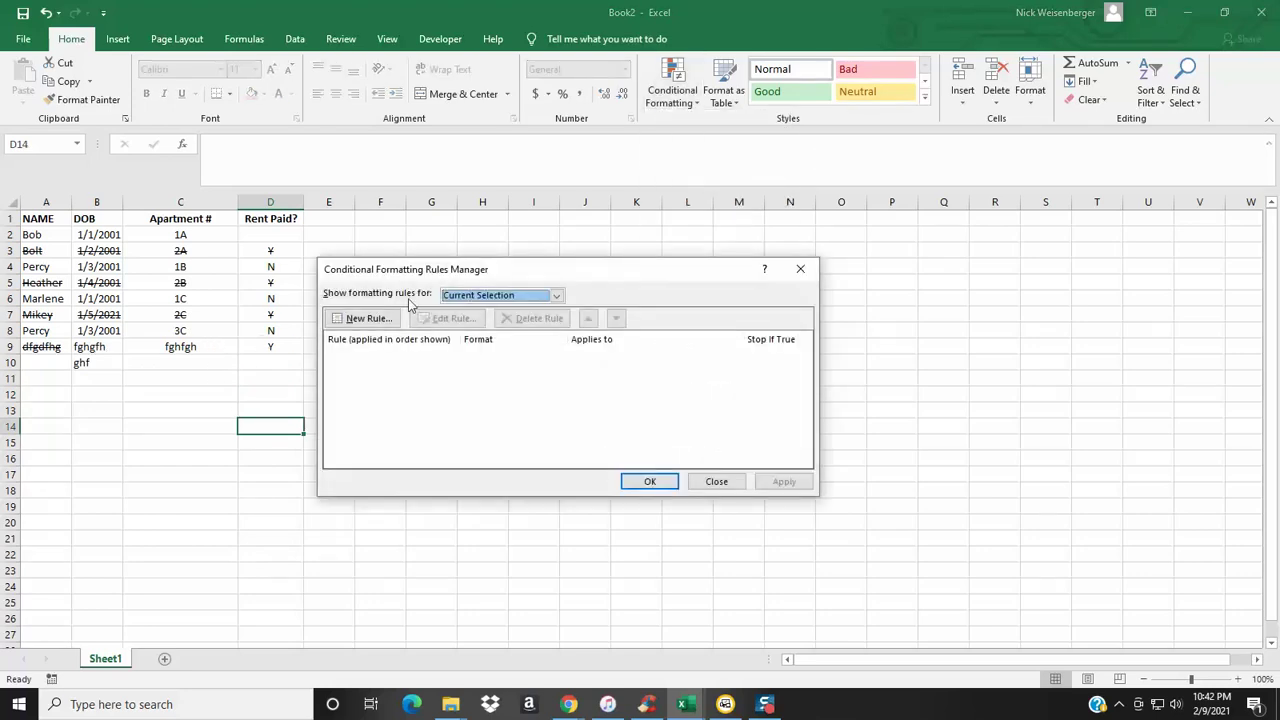
{"action": "left_click", "coordinate": [500, 295]}
{"action": "left_click", "coordinate": [478, 317]}
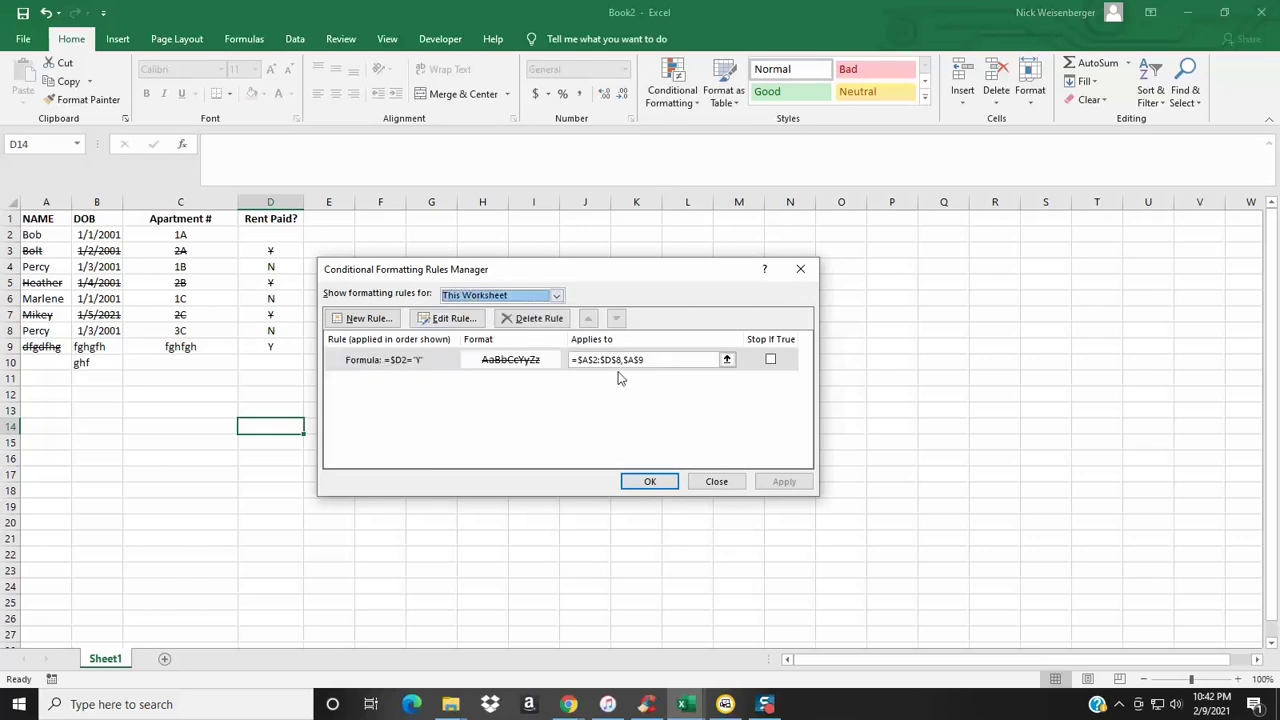
{"action": "left_click", "coordinate": [662, 358]}
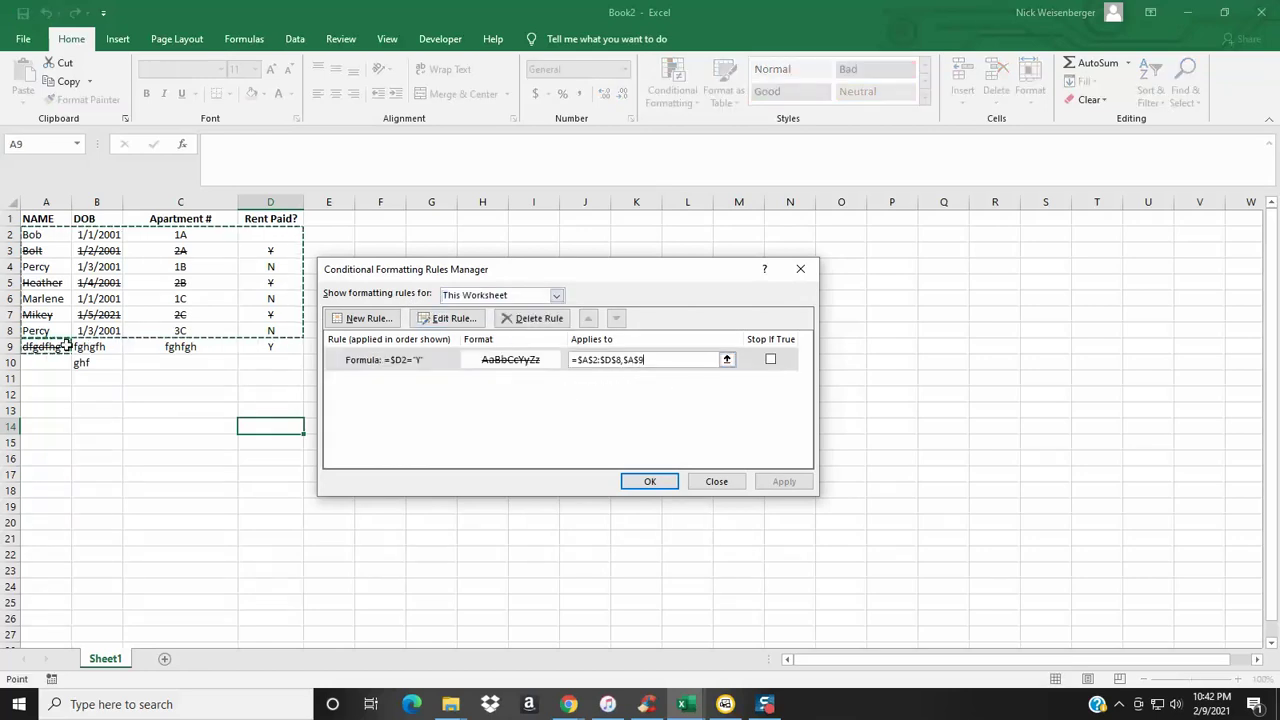
{"action": "left_click", "coordinate": [649, 360]}
{"action": "key", "text": "BackSpace"}
{"action": "key", "text": "BackSpace"}
{"action": "key", "text": "BackSpace"}
{"action": "key", "text": "BackSpace"}
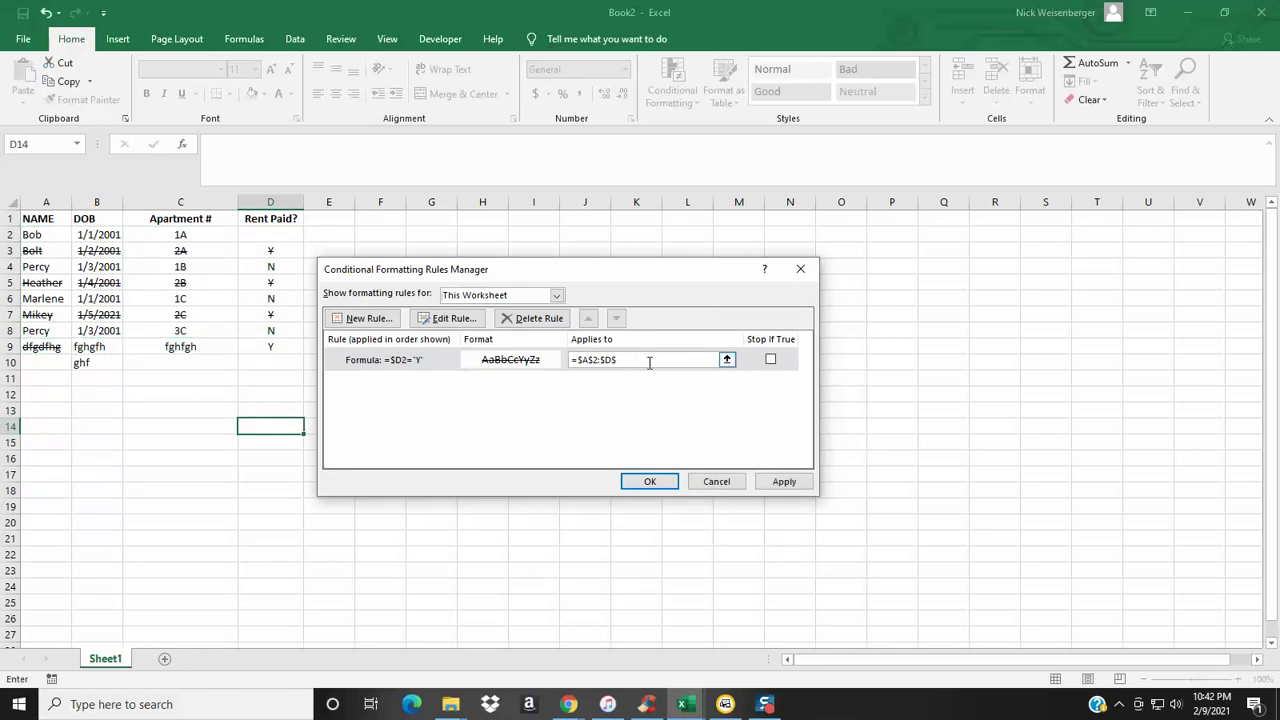
{"action": "left_click", "coordinate": [784, 482]}
{"action": "left_click", "coordinate": [656, 481]}
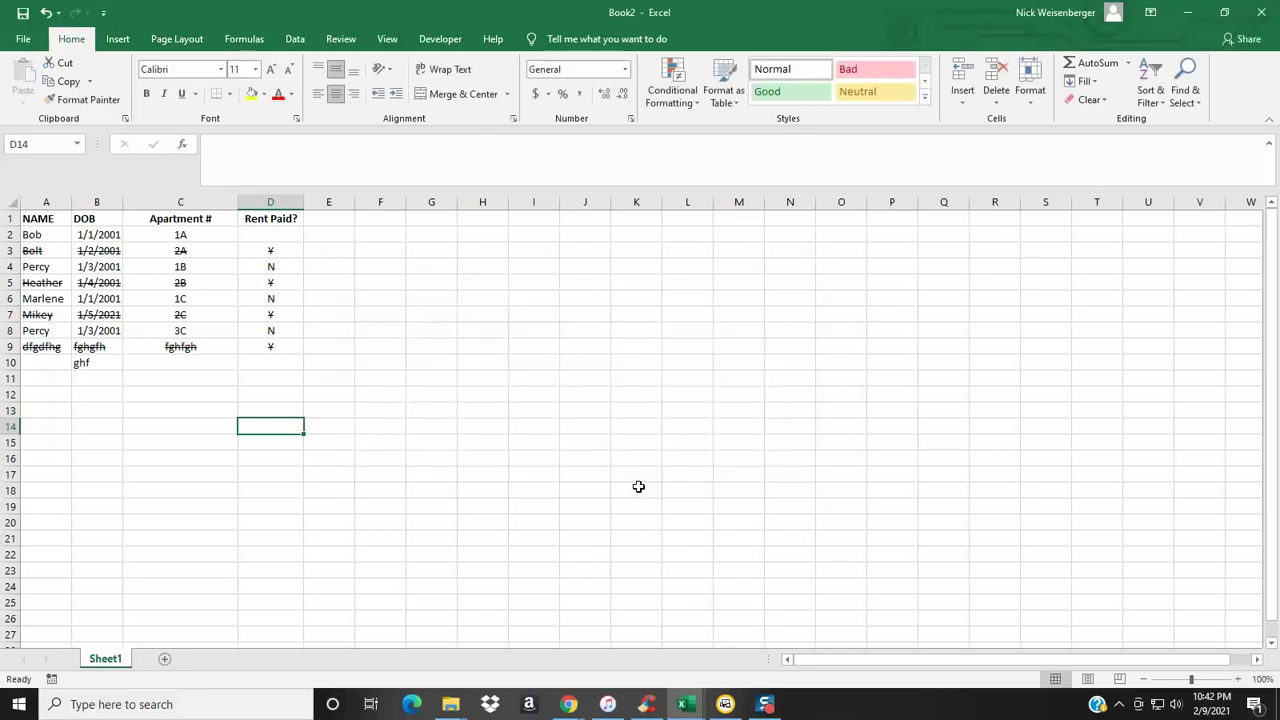